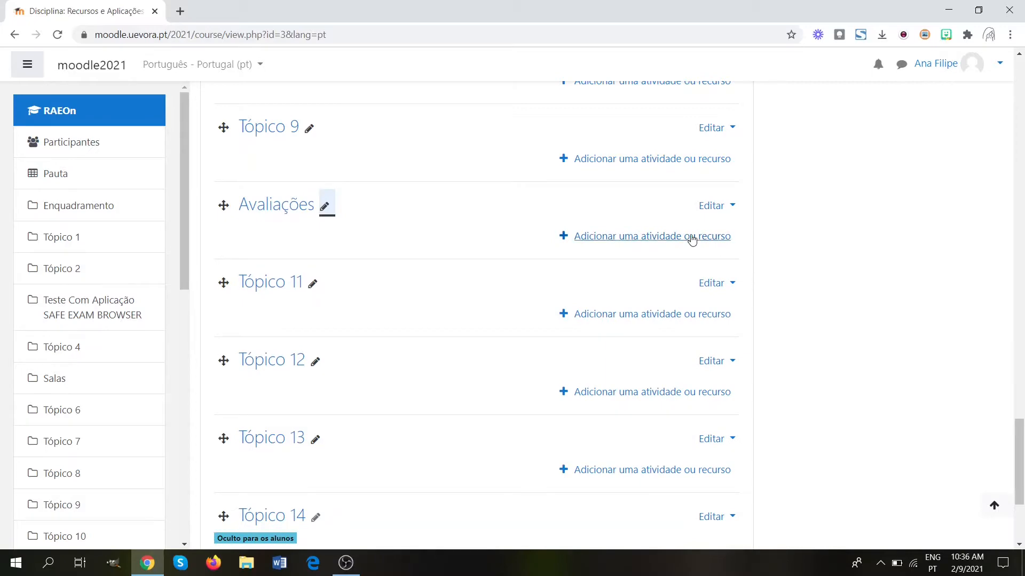
Step: Add a Teste activity named "teste - imgs" to the Avaliações section, then save and display it
left_click(688, 237)
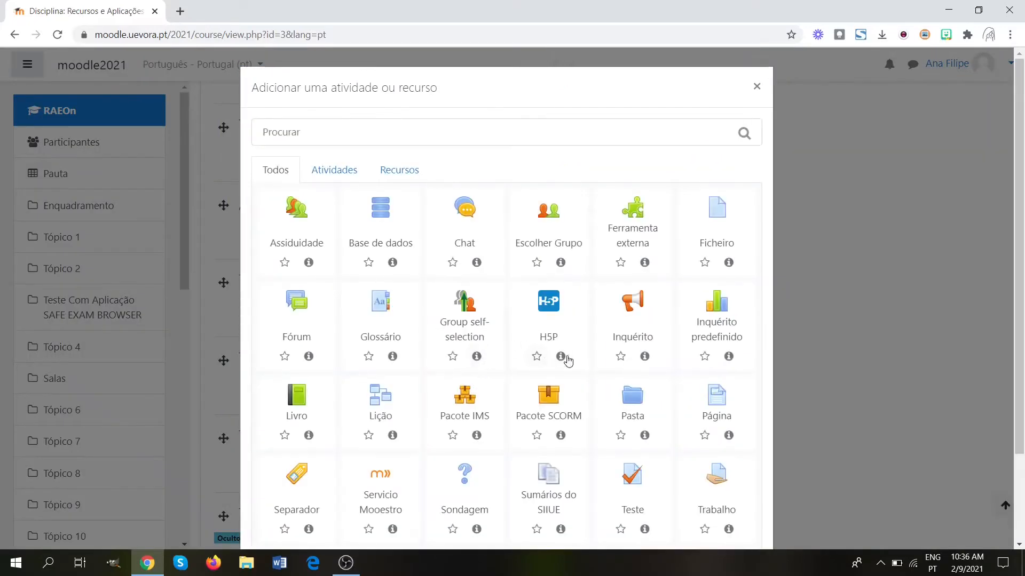
left_click(585, 498)
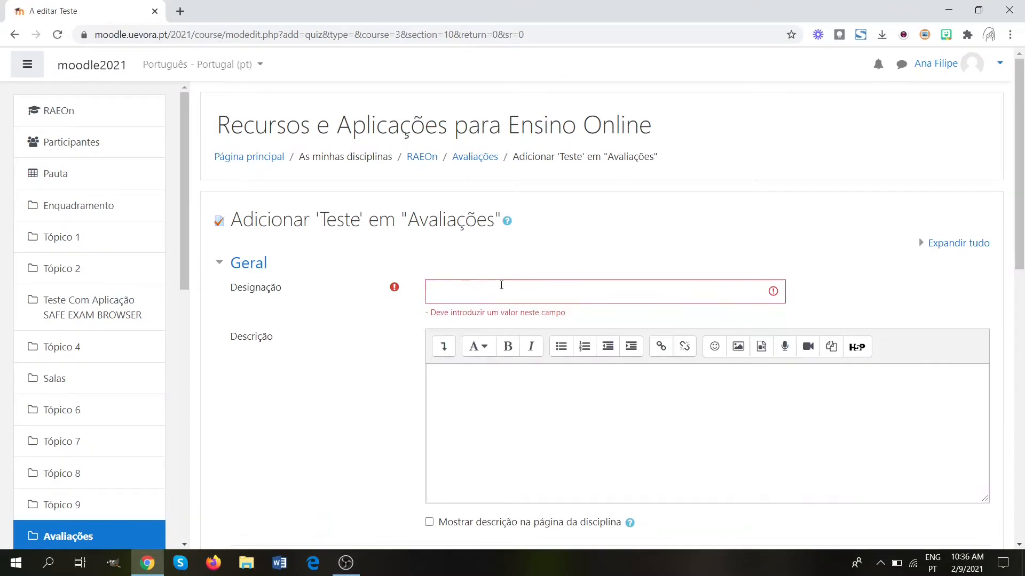
left_click(483, 284)
type("teste - moo")
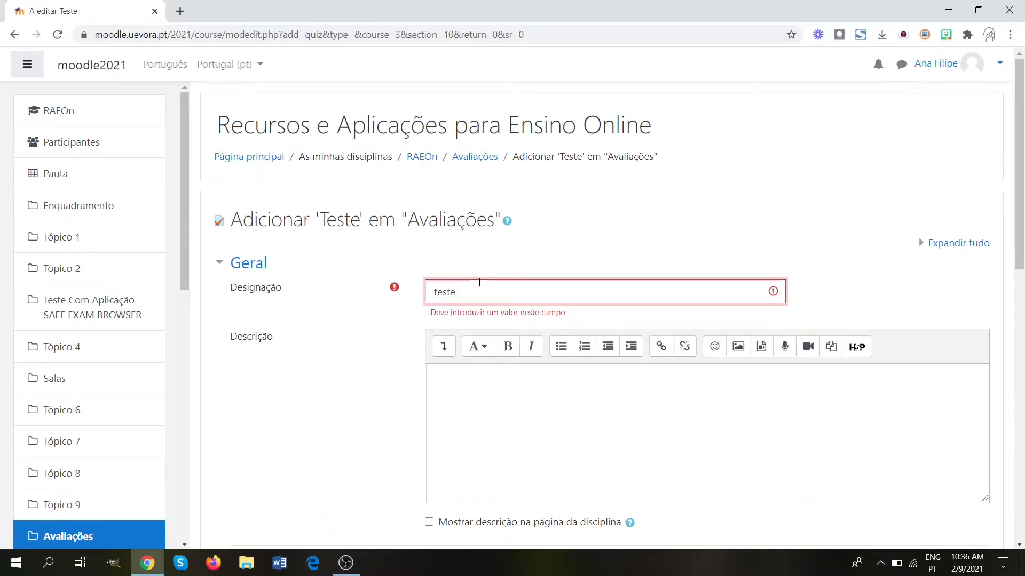
scroll(741, 518, "down", 6)
scroll(741, 518, "down", 4)
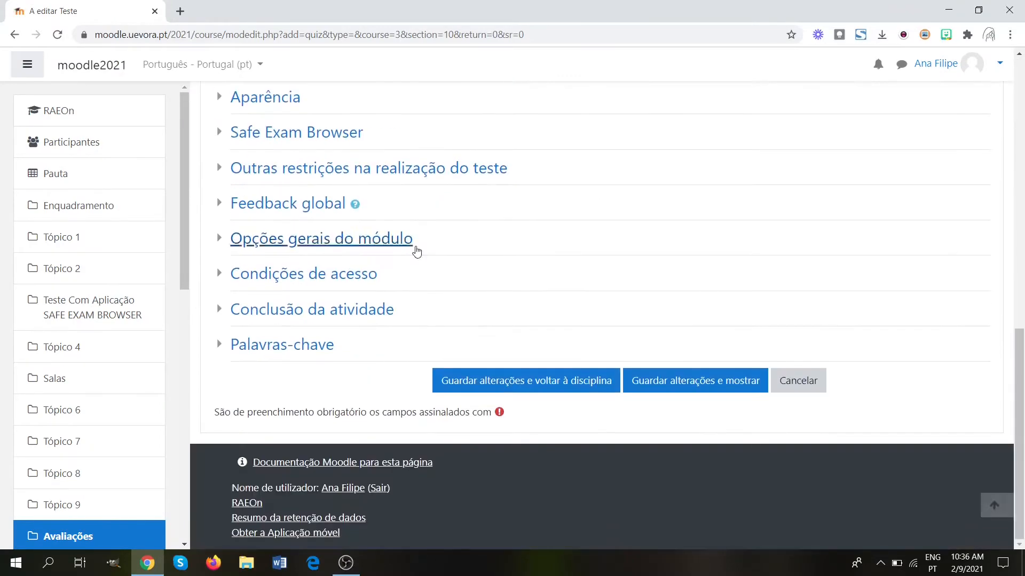
left_click(667, 382)
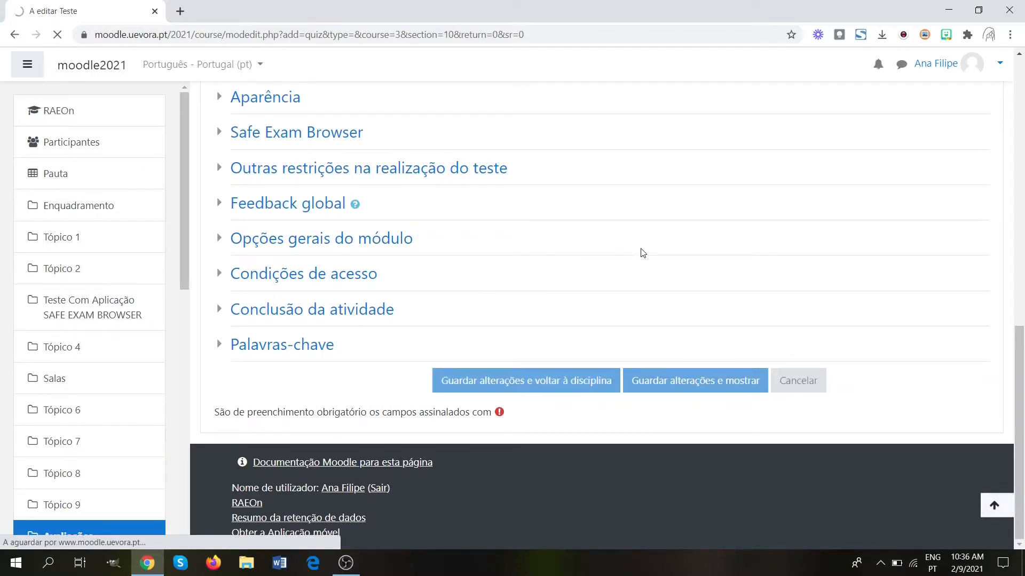
Step: Start editing the quiz's contents and add a new Verdadeiro/Falso question
left_click(589, 344)
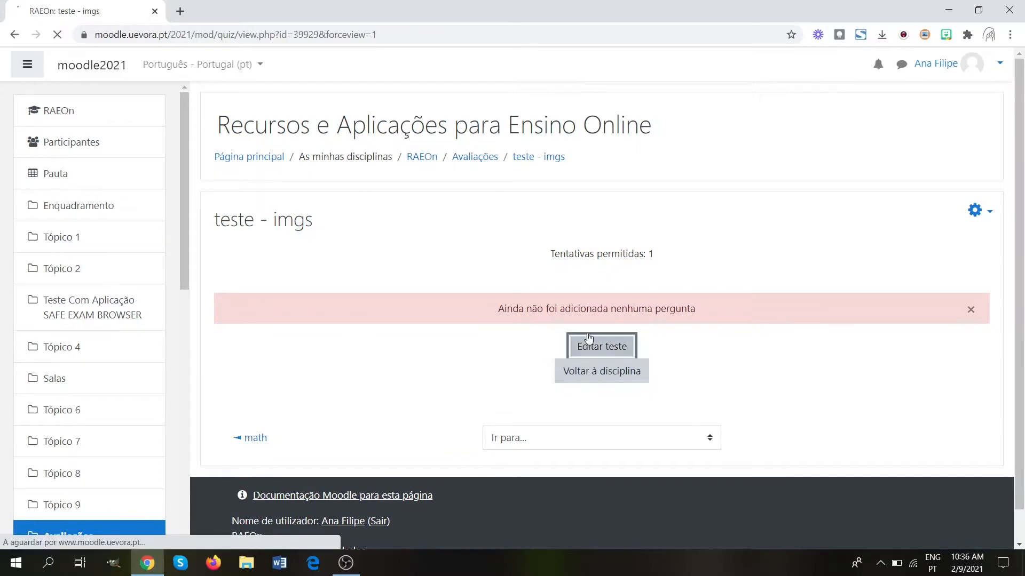
left_click(941, 333)
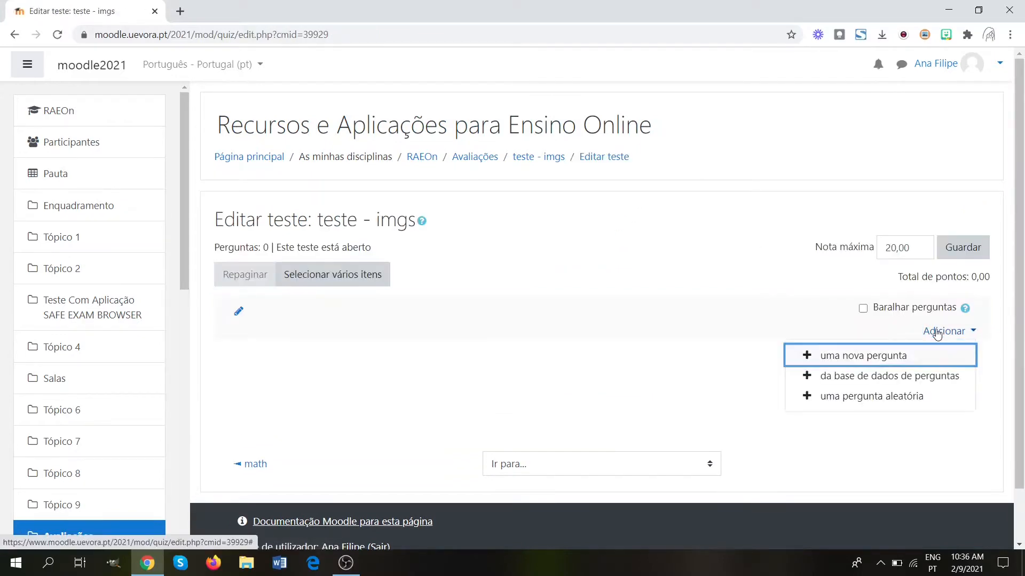
left_click(836, 353)
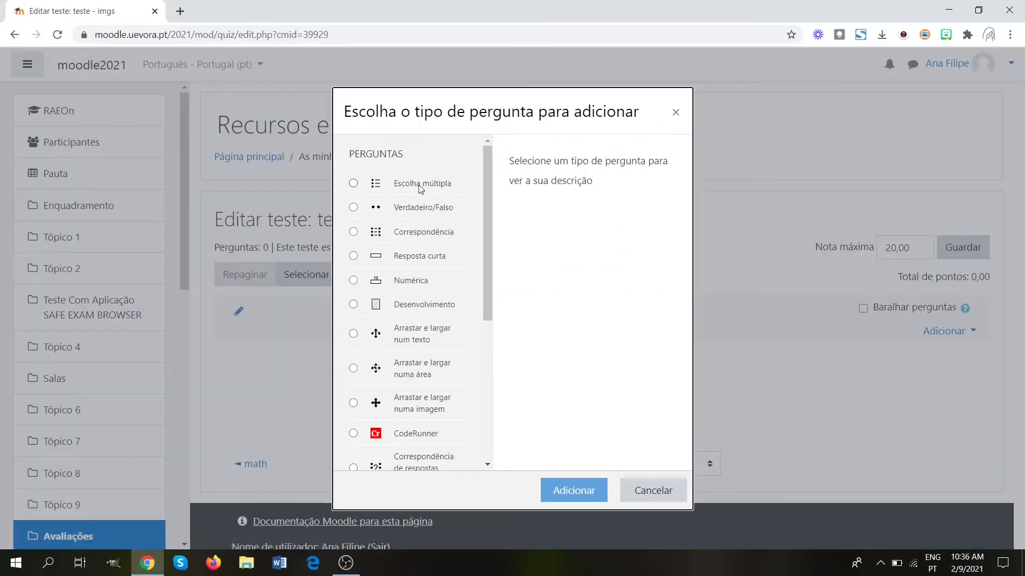
left_click(390, 209)
left_click(586, 487)
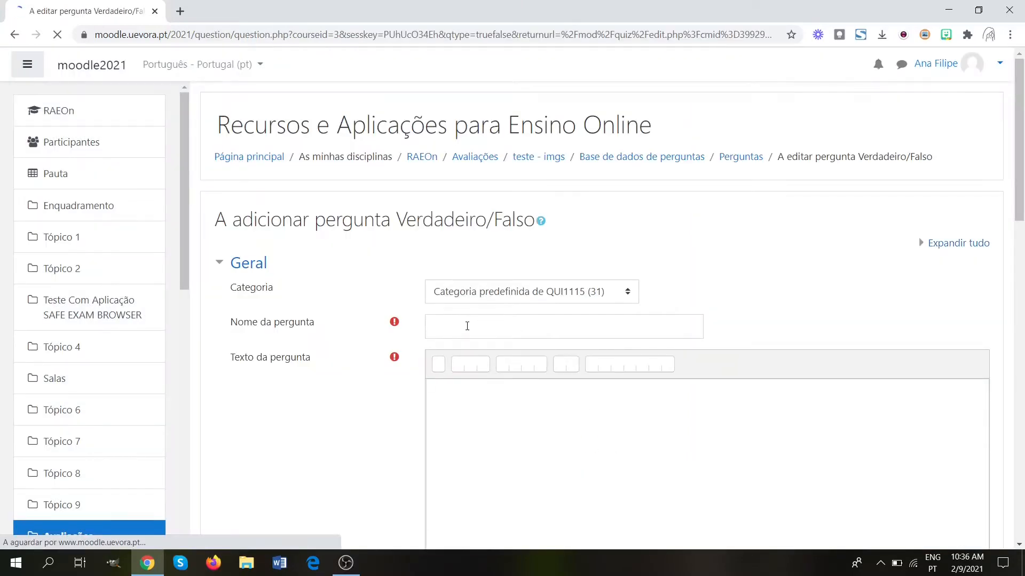
Step: Name the question "p-img" and enter the text "Observe e indique se é verdadeiro ou falso a seguinte afirmação: A imagem é de um gato!"
left_click(455, 325)
type("p-img")
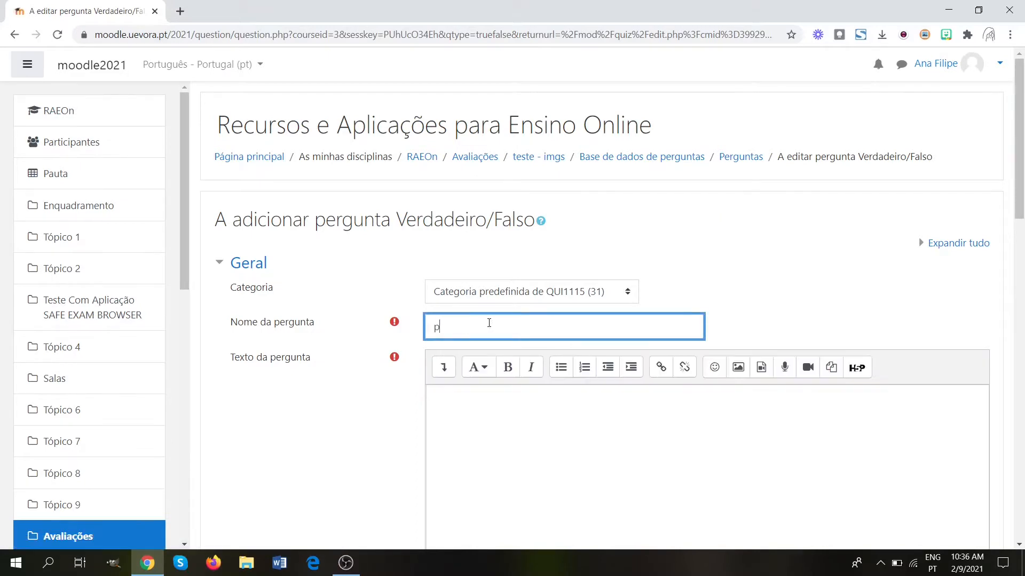
left_click(542, 402)
type("Observe e indique se é verdadeiro o")
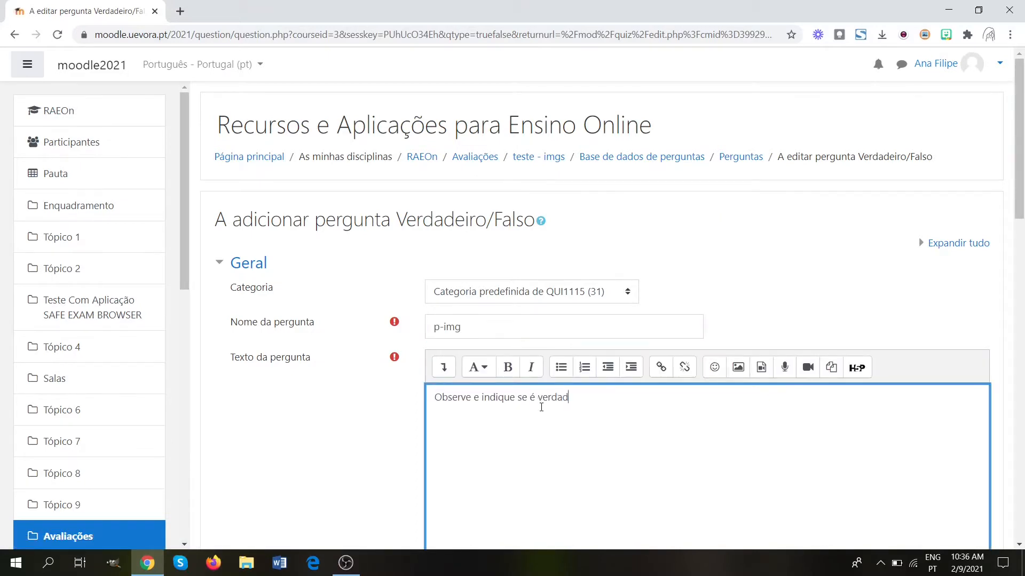
type("u falso")
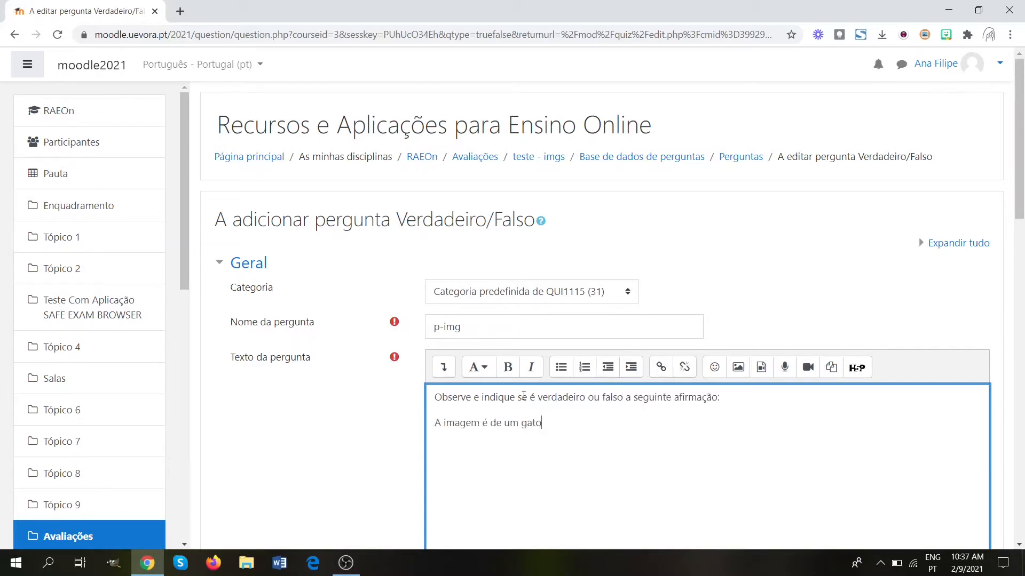
type("!")
key("Return")
Step: Upload the picture DSC_7890 from the Pictures folder as an image for the question text
left_click(736, 369)
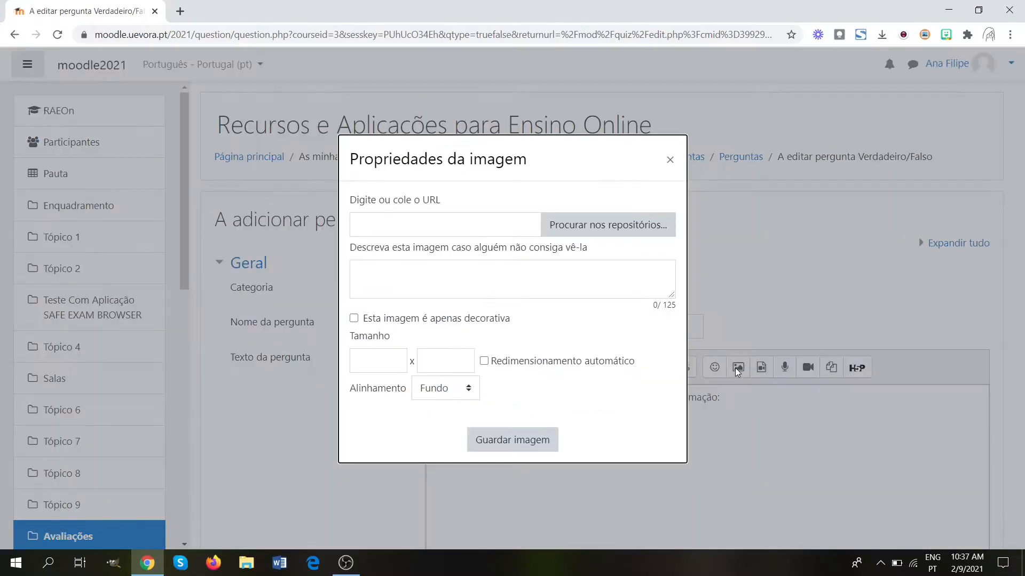
left_click(607, 223)
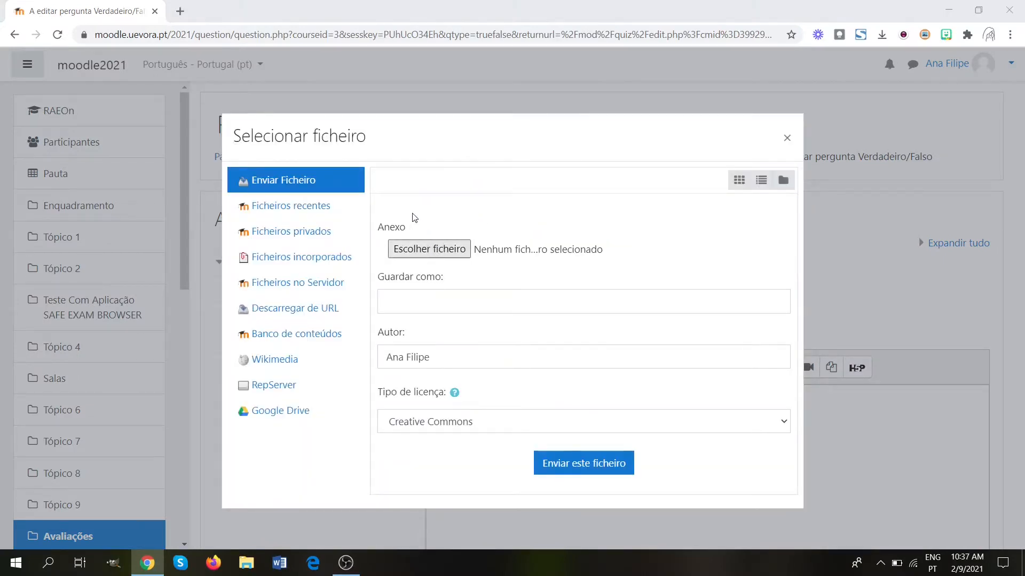
left_click(439, 257)
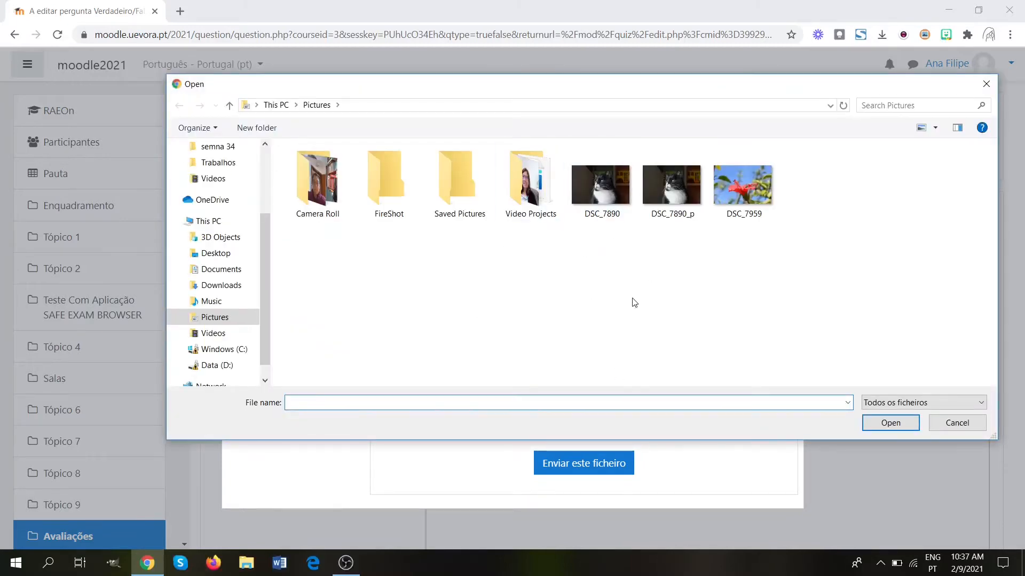
left_click(597, 187)
left_click(890, 423)
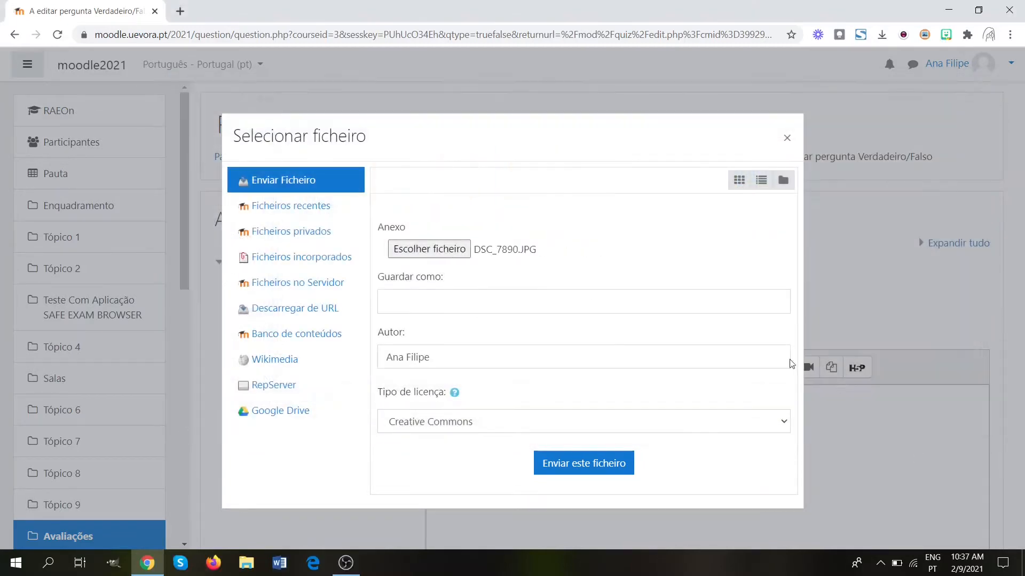
left_click(611, 462)
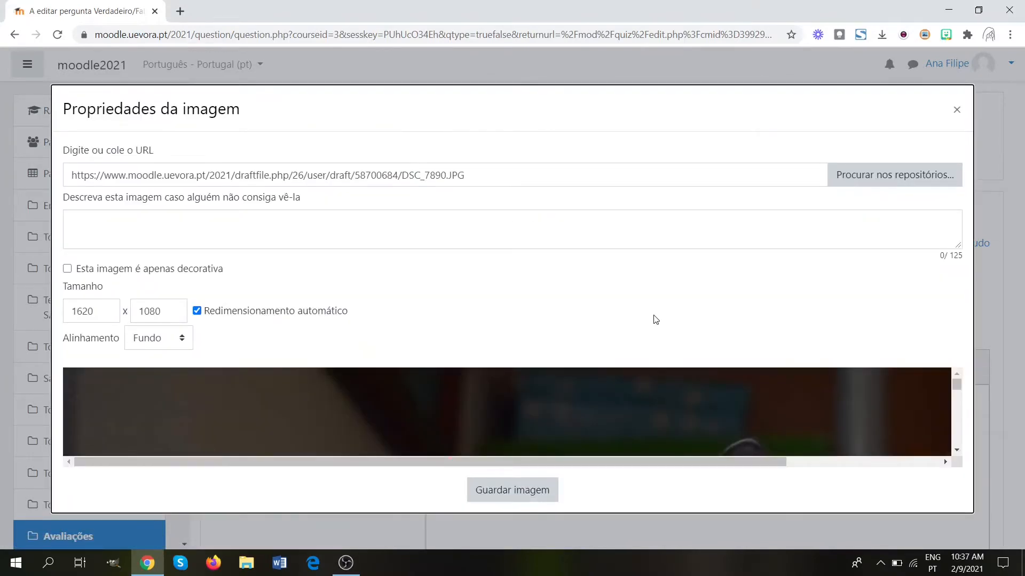
Step: Check the image preview and size, describe the image as "gato", and save it into the question text
left_click_drag(446, 464, 185, 462)
mouse_move(957, 384)
left_mouse_down()
mouse_move(959, 445)
mouse_move(958, 385)
left_mouse_up()
scroll(642, 420, "down", 8)
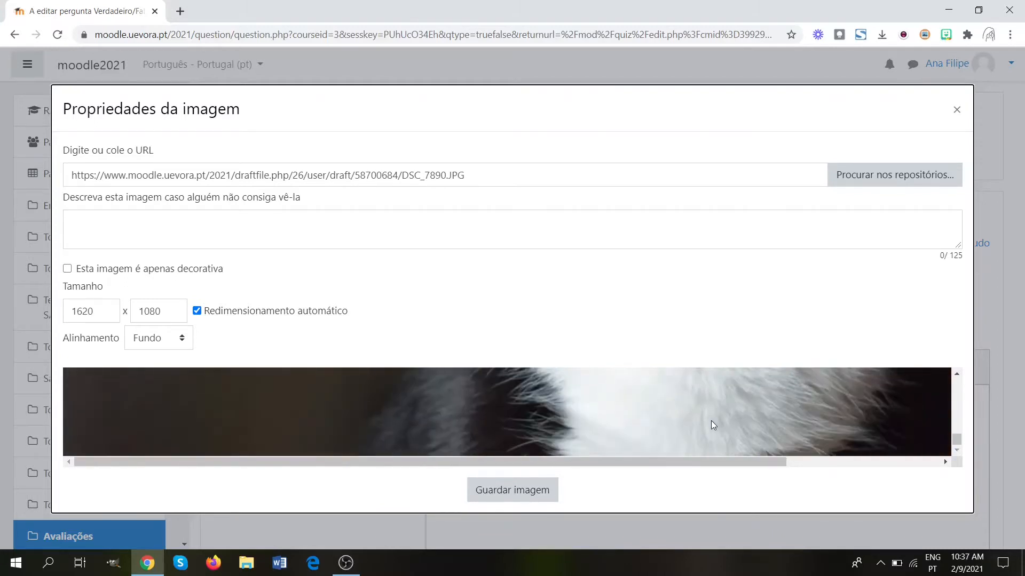
left_click_drag(104, 309, 66, 310)
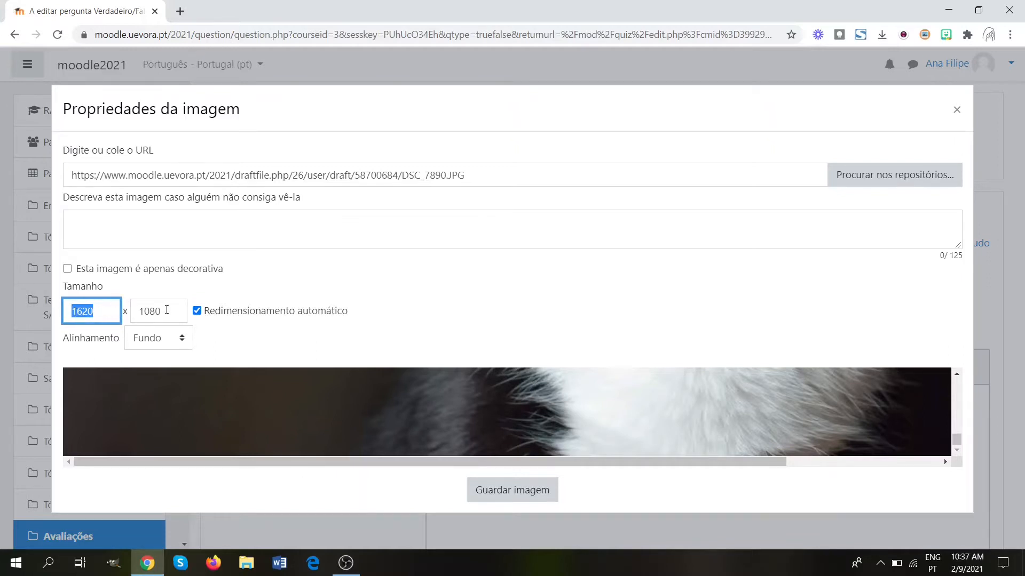
key("Tab")
left_click(433, 260)
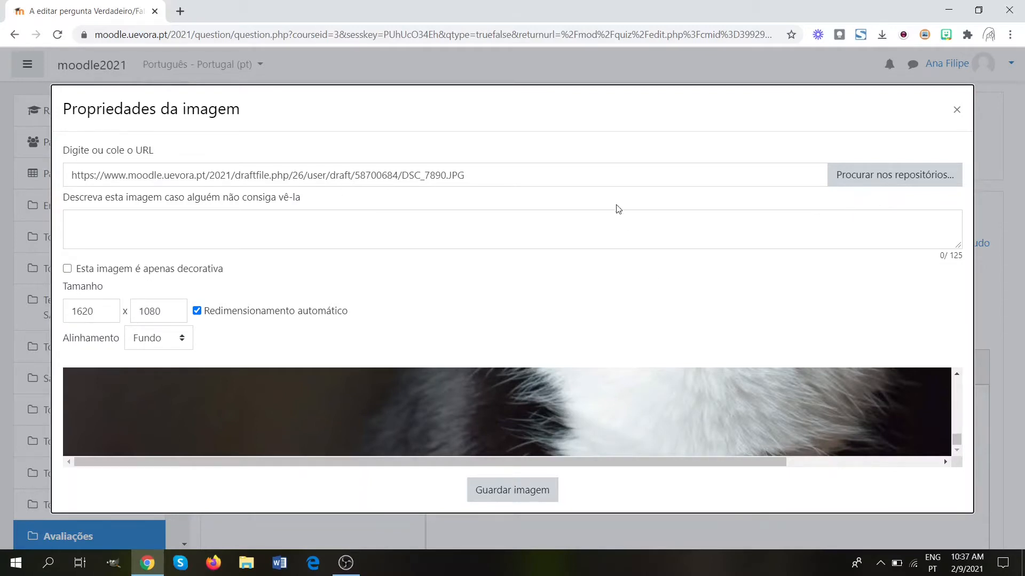
left_click(206, 223)
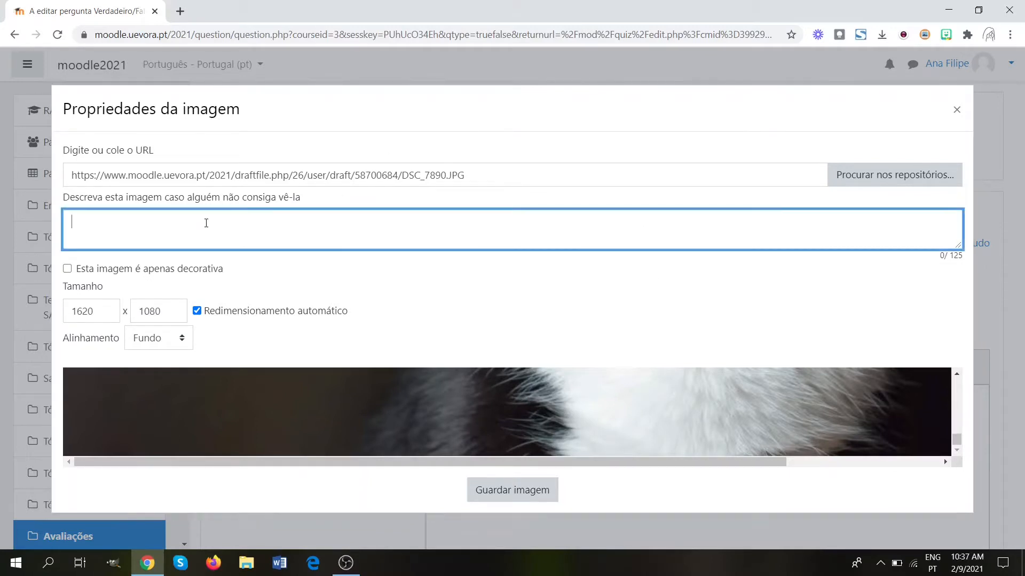
type("gato")
left_click(496, 492)
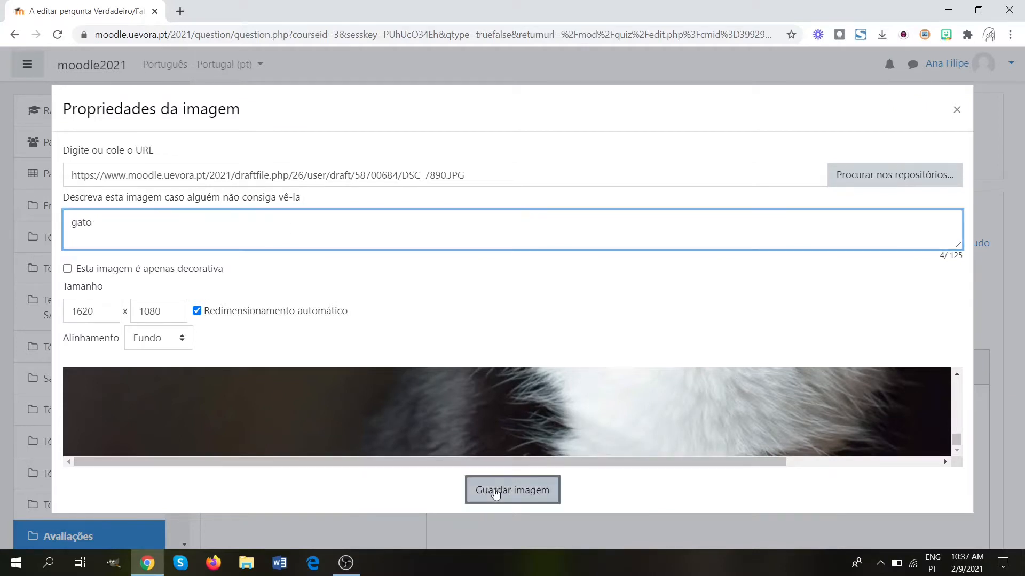
Step: Review the inserted image and set the question's correct answer to Verdadeiro
scroll(957, 431, "down", 6)
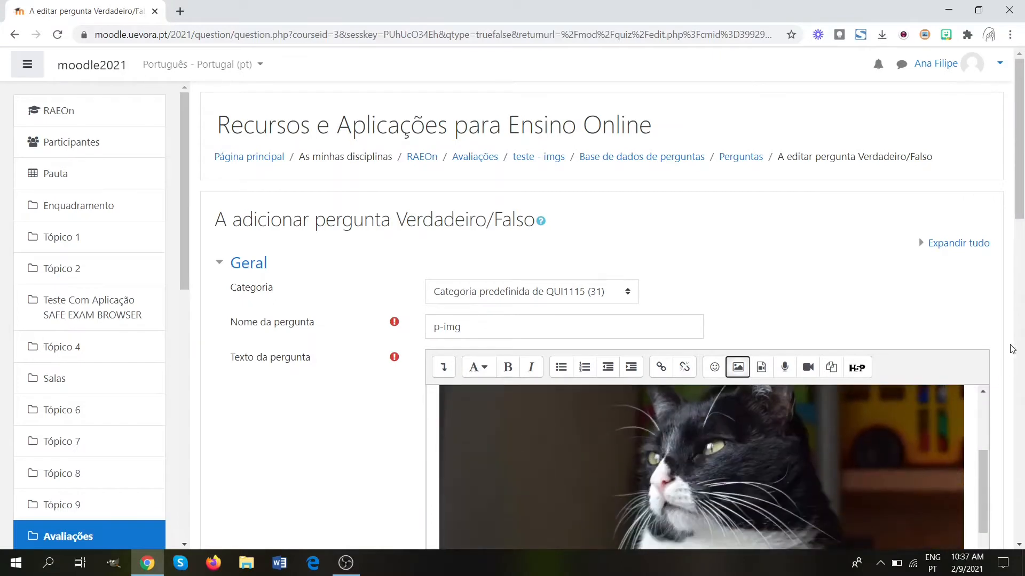
scroll(636, 222, "down", 1)
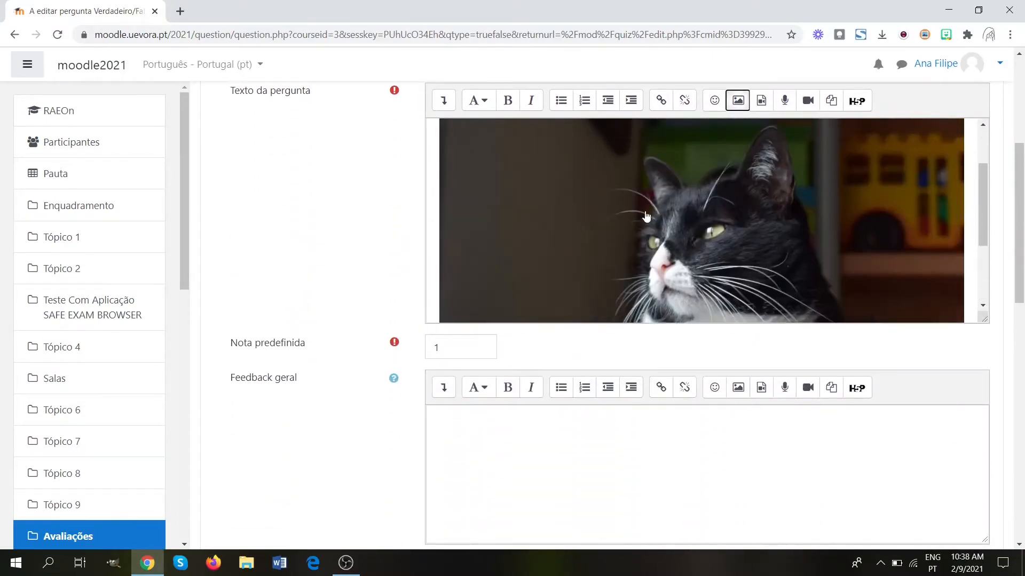
scroll(700, 243, "up", 1)
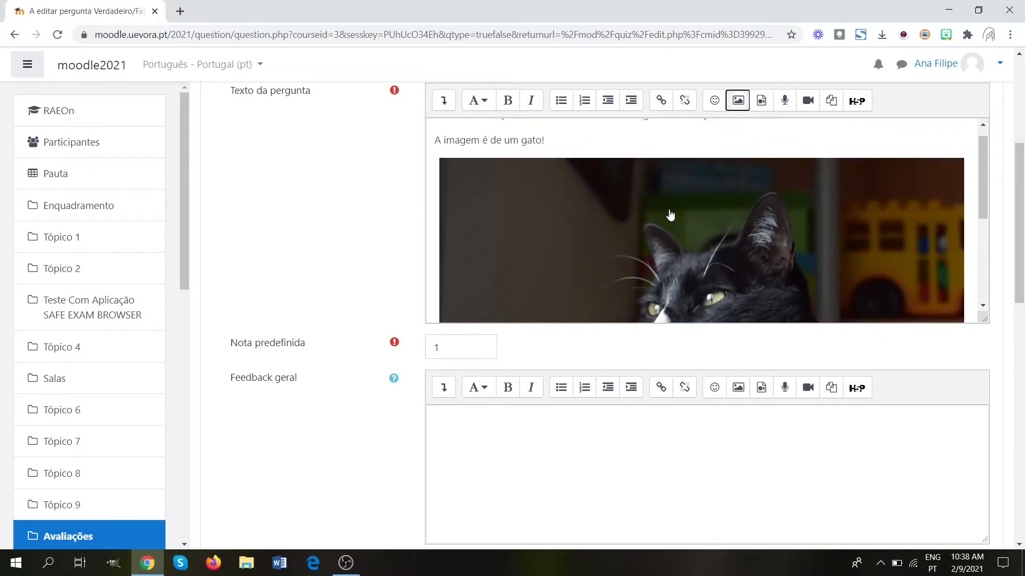
scroll(683, 261, "down", 4)
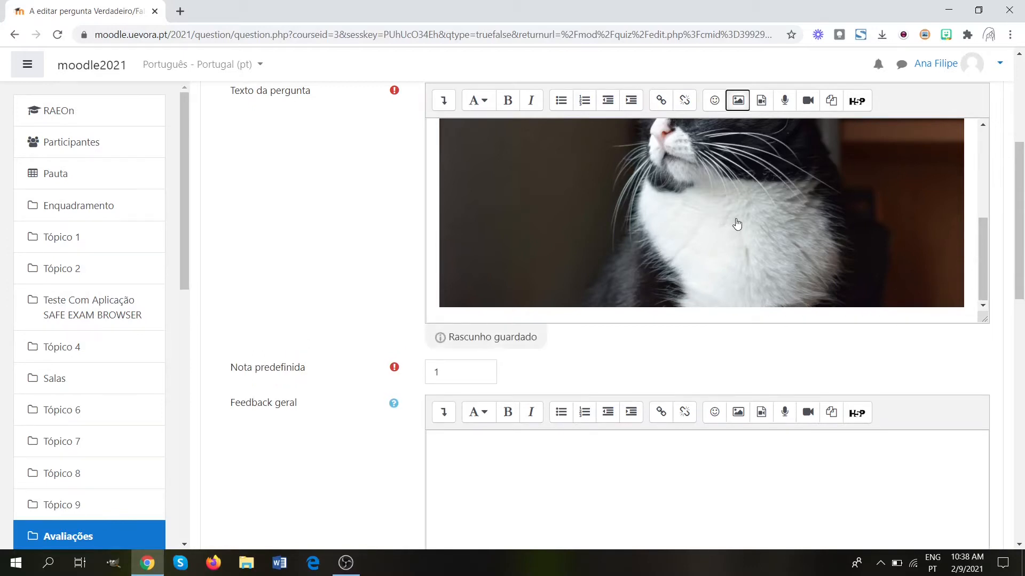
scroll(726, 275, "down", 4)
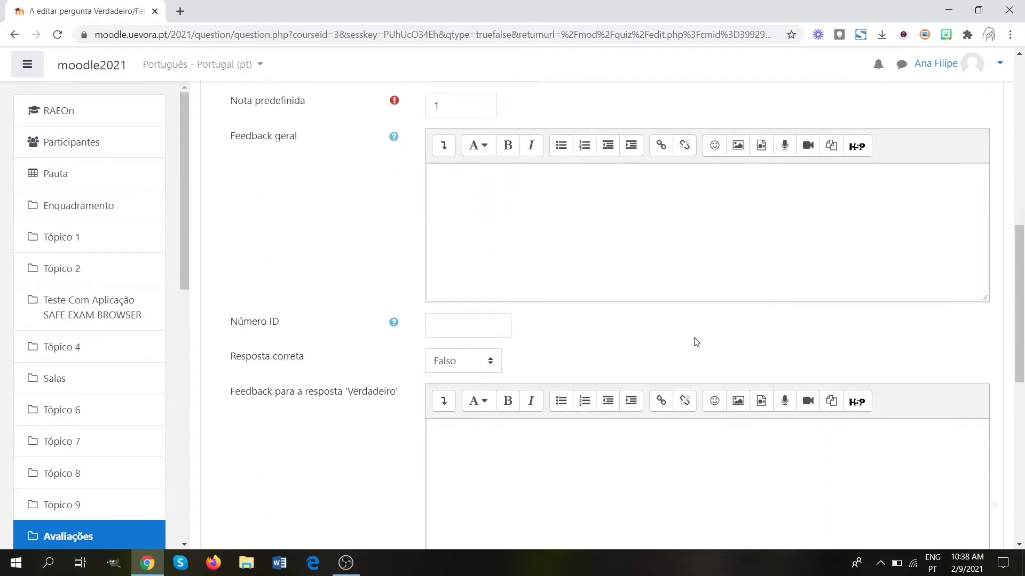
scroll(690, 334, "down", 1)
left_click(462, 294)
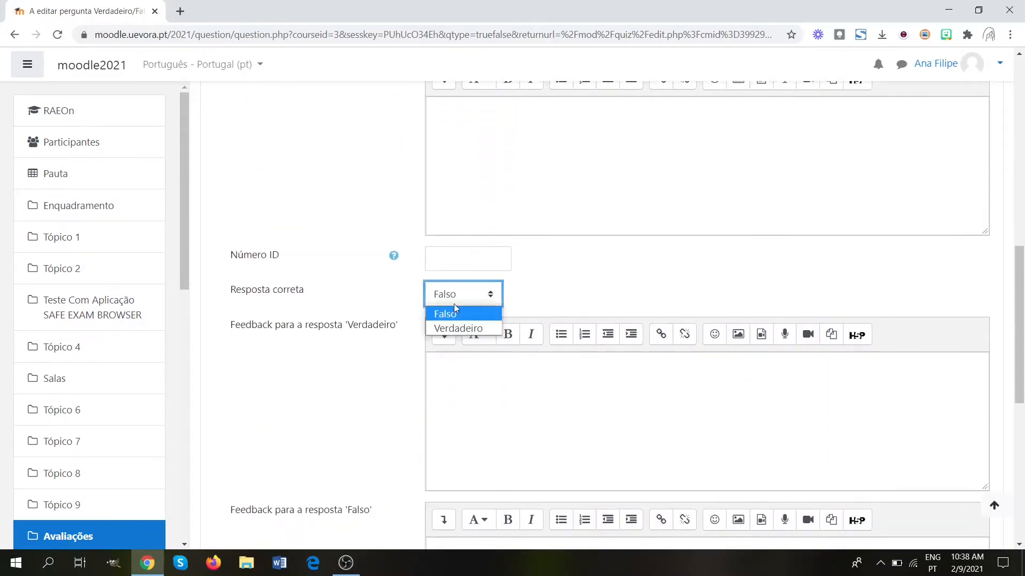
left_click(438, 328)
Step: Save the question while continuing to edit, then save it again and return to the quiz's question list
scroll(719, 348, "down", 8)
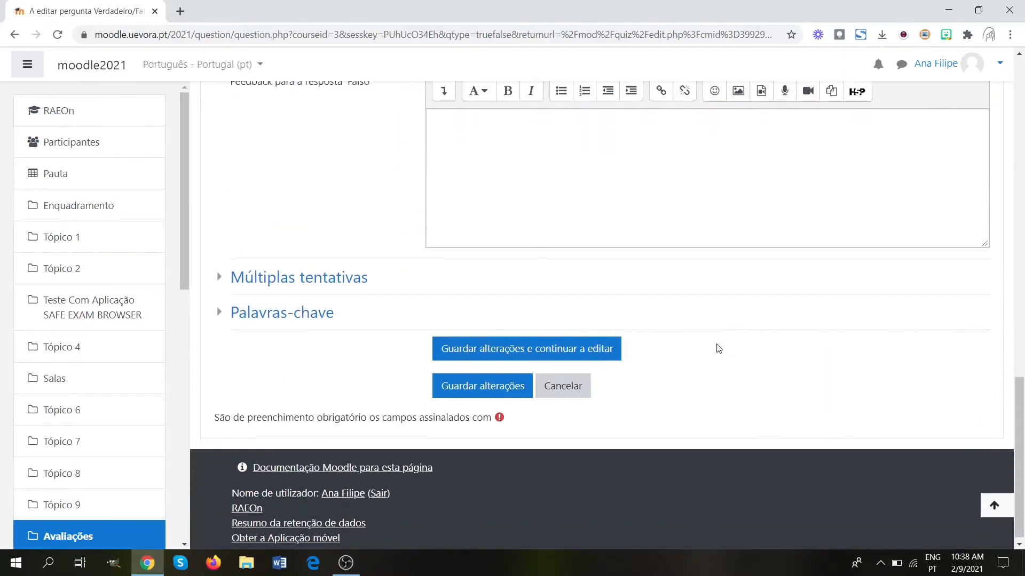
left_click(512, 343)
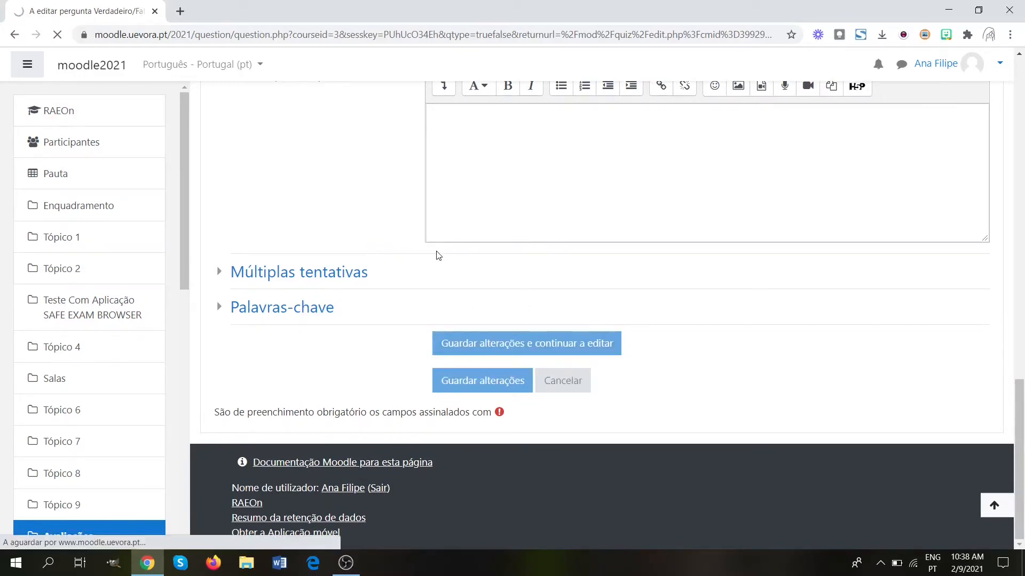
scroll(587, 438, "down", 5)
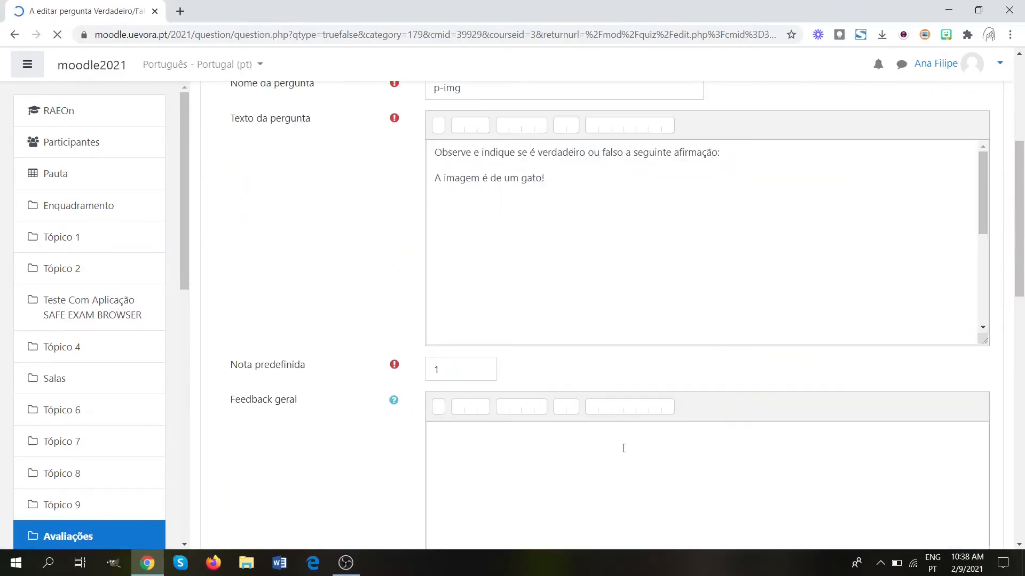
scroll(623, 448, "down", 15)
left_click(483, 392)
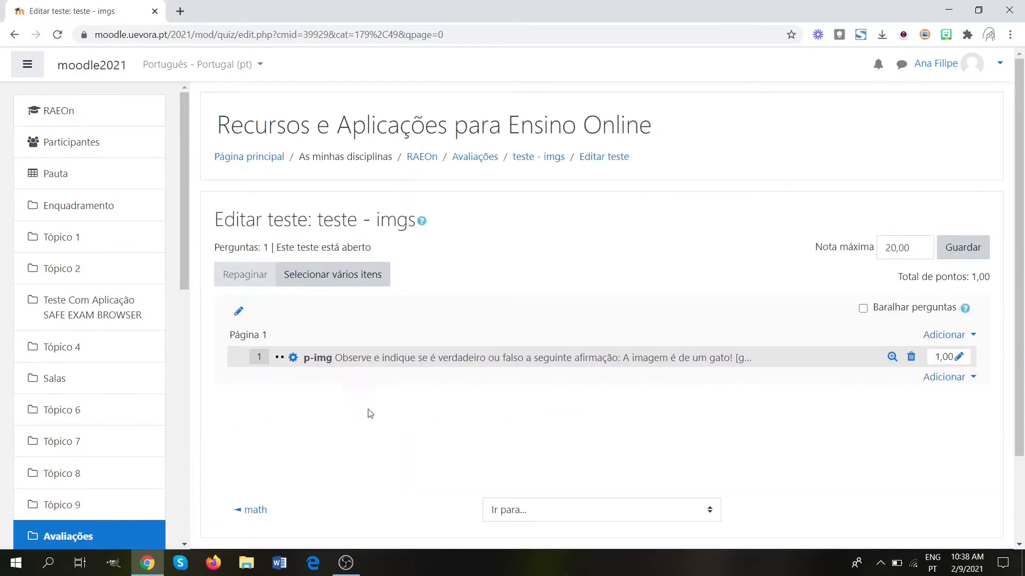
Step: Preview the p-img question and maximize the preview window to examine how large the image is shown
left_click(892, 359)
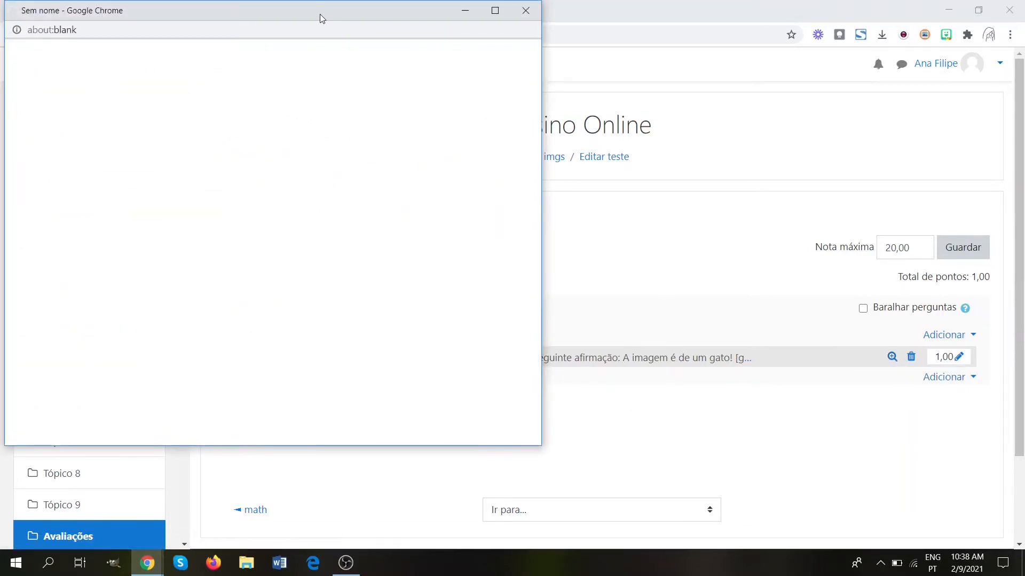
left_click_drag(319, 14, 560, 46)
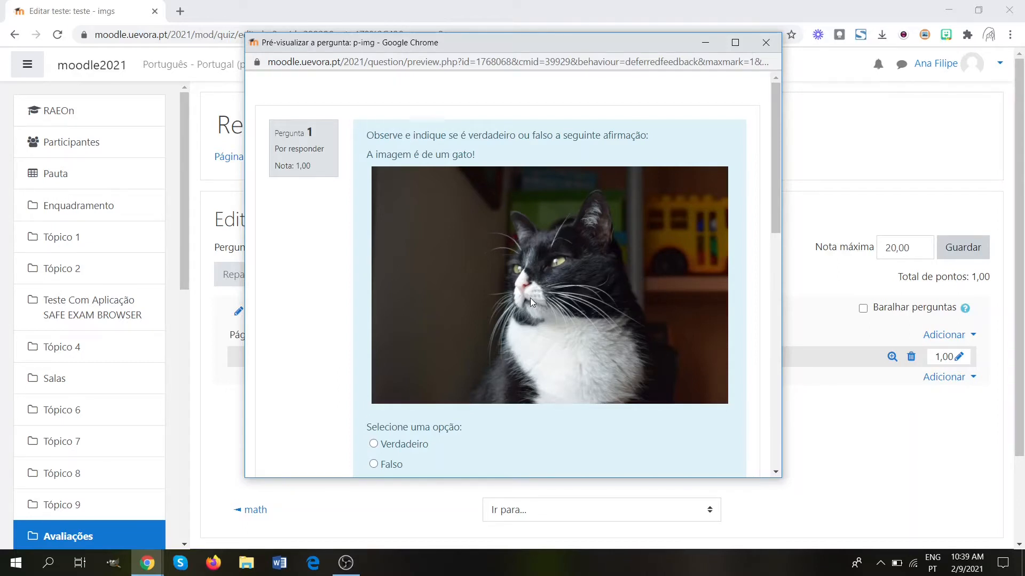
scroll(530, 298, "down", 4)
scroll(530, 298, "up", 2)
left_click(735, 43)
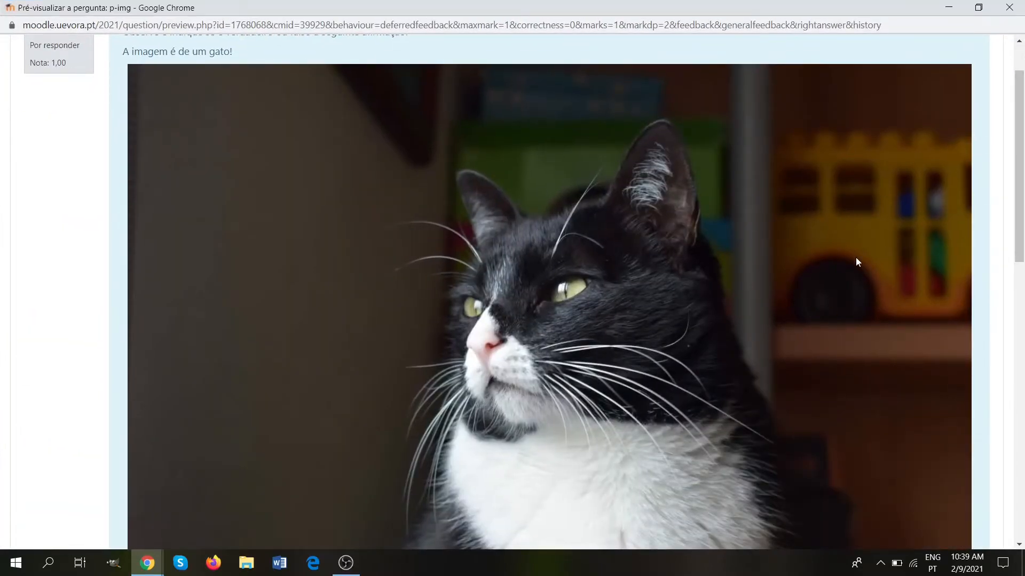
Step: Examine the previewed question from its text down to the answer options and close the preview
scroll(729, 290, "up", 1)
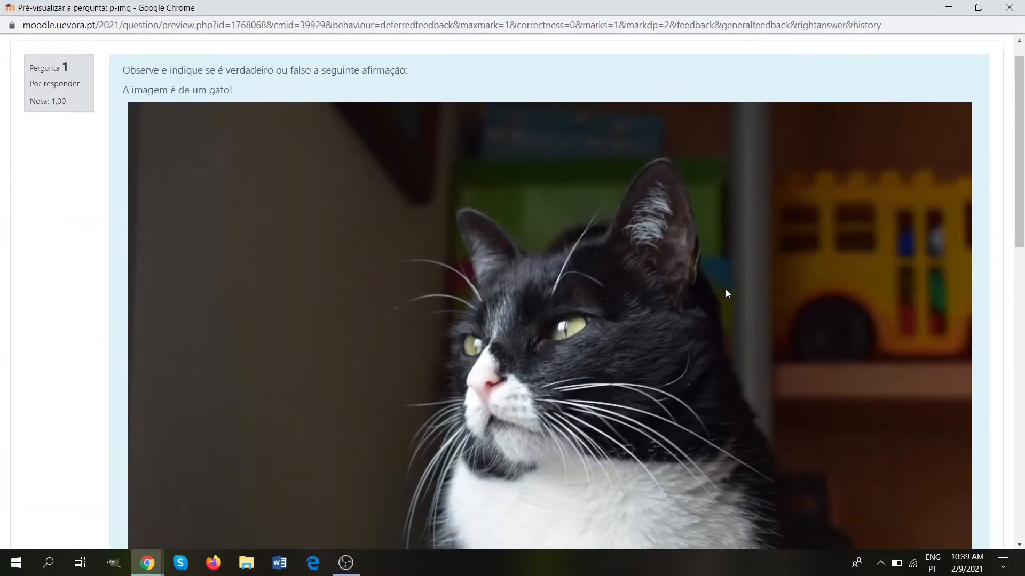
scroll(717, 290, "down", 4)
scroll(458, 152, "up", 1)
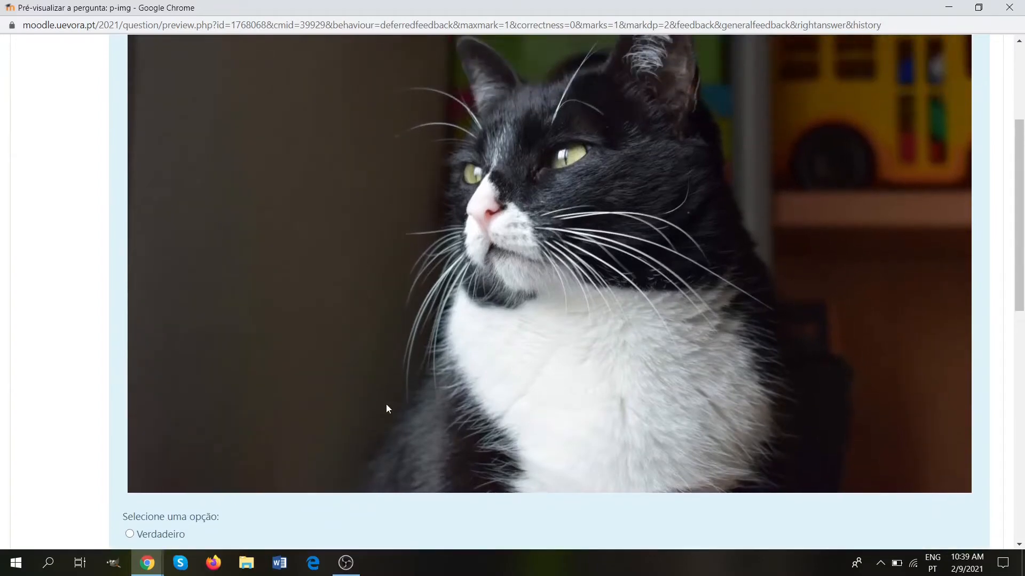
scroll(596, 239, "up", 3)
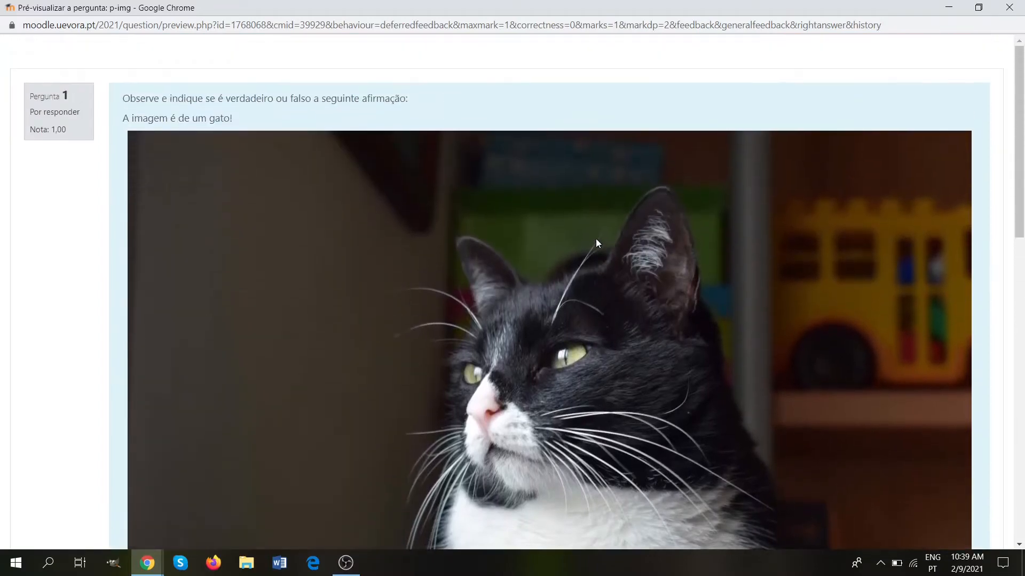
left_click(1010, 8)
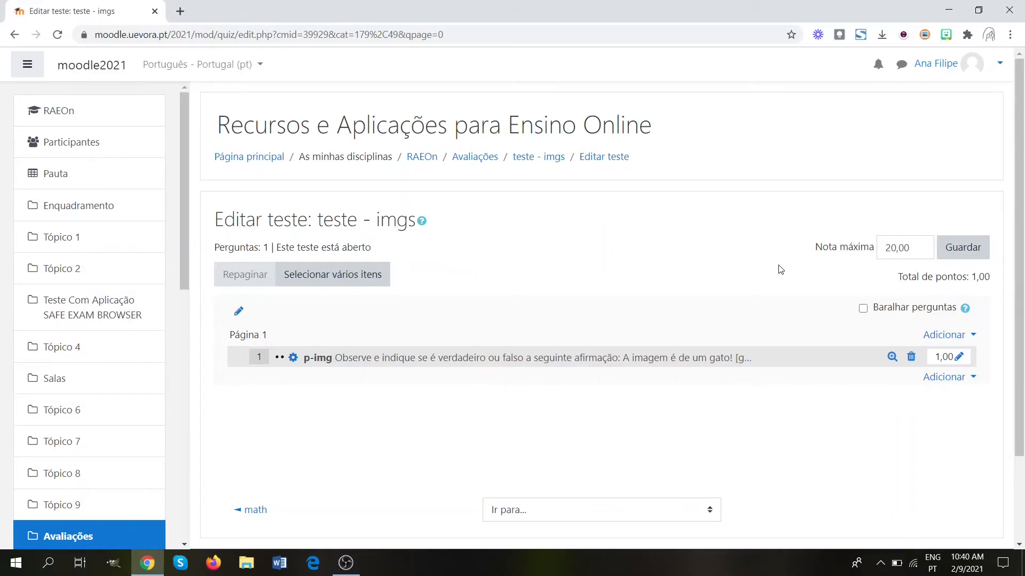
Step: Open the GIMP website, gimp.org, in a new browser tab and highlight its address
left_click(184, 15)
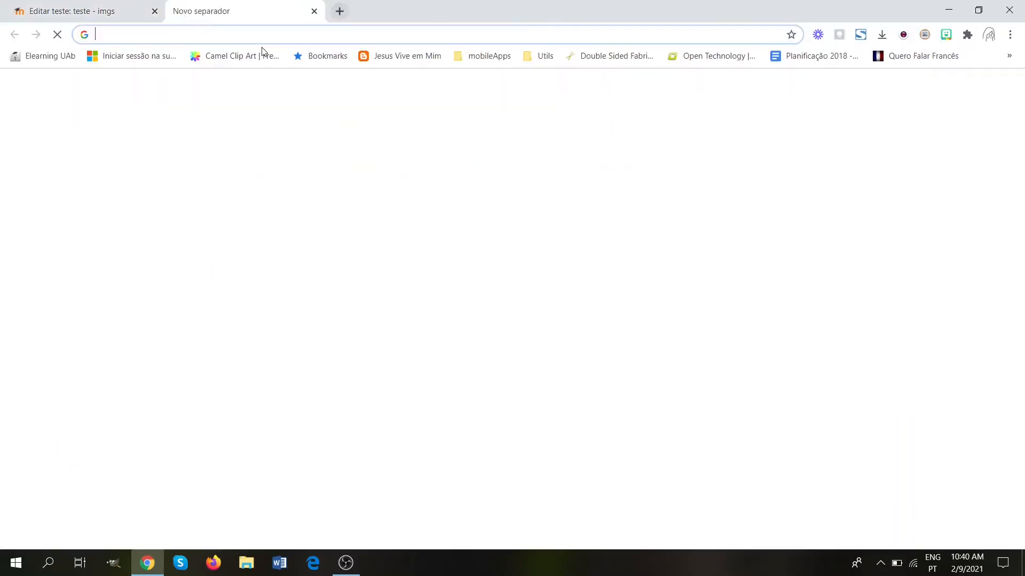
type("gimp.org")
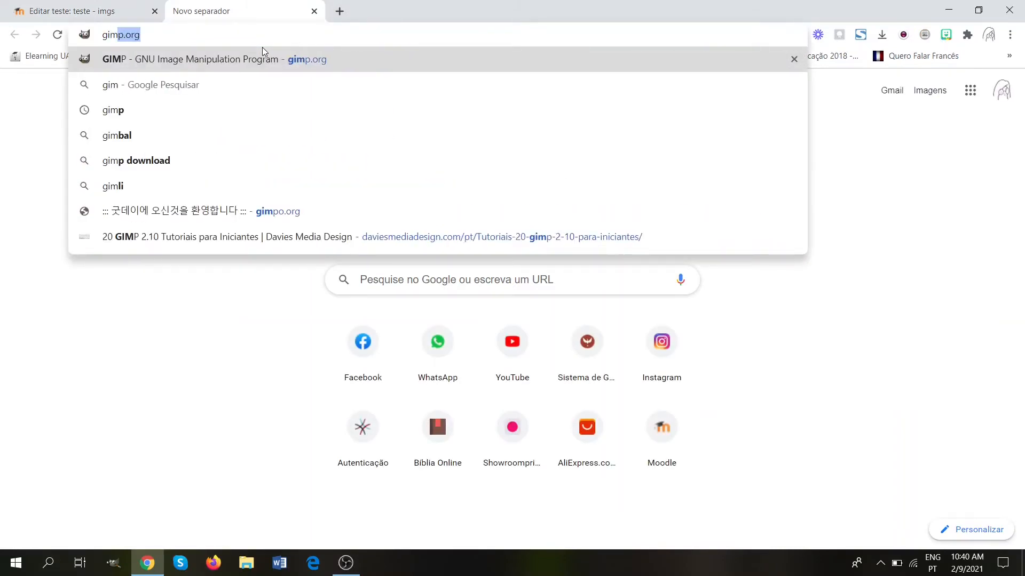
key("Return")
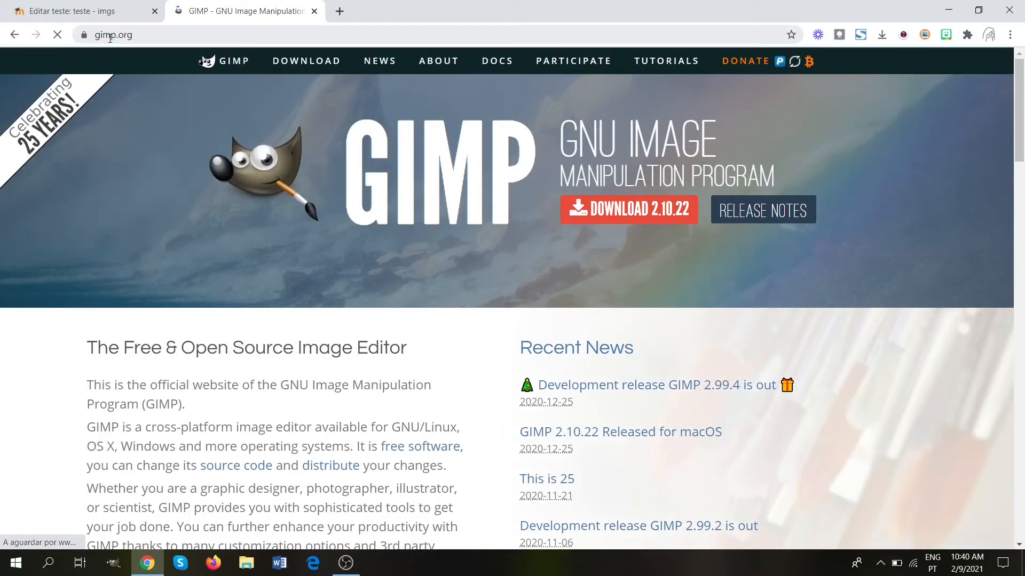
left_click(110, 36)
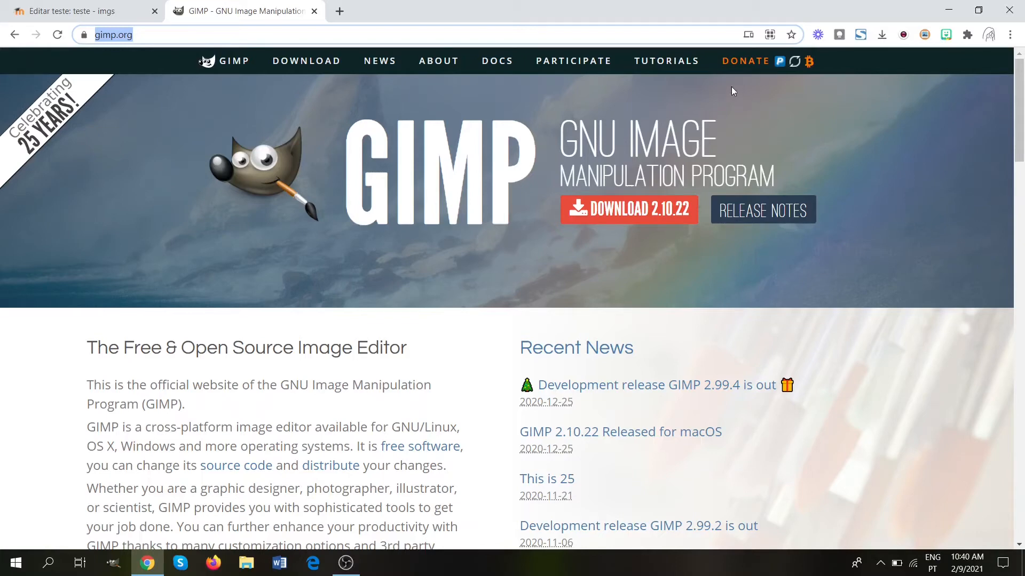
Step: Switch to GIMP, open the recent image DSC_7890.JPG and inspect it at 100% zoom
left_click(114, 565)
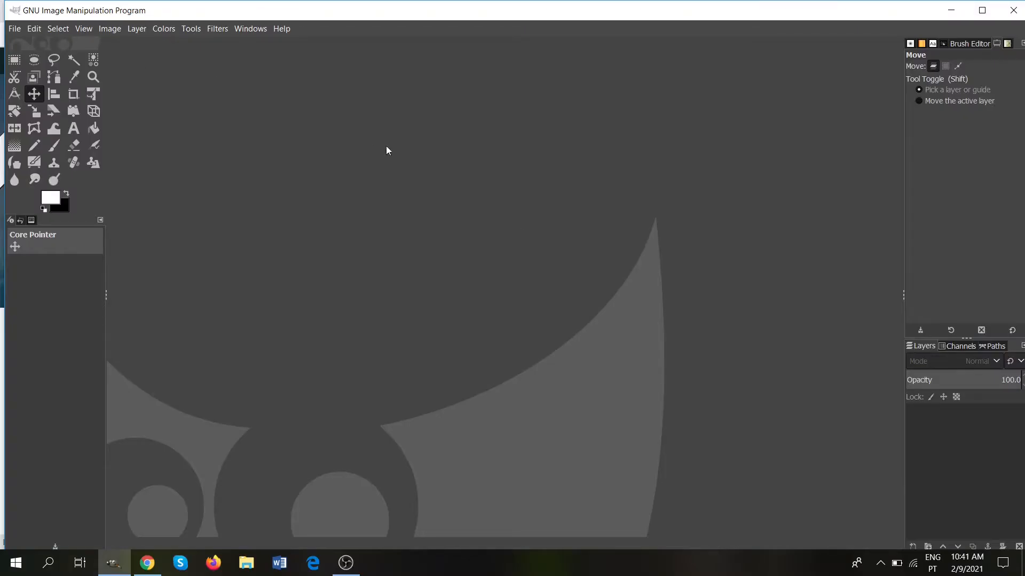
left_click(14, 30)
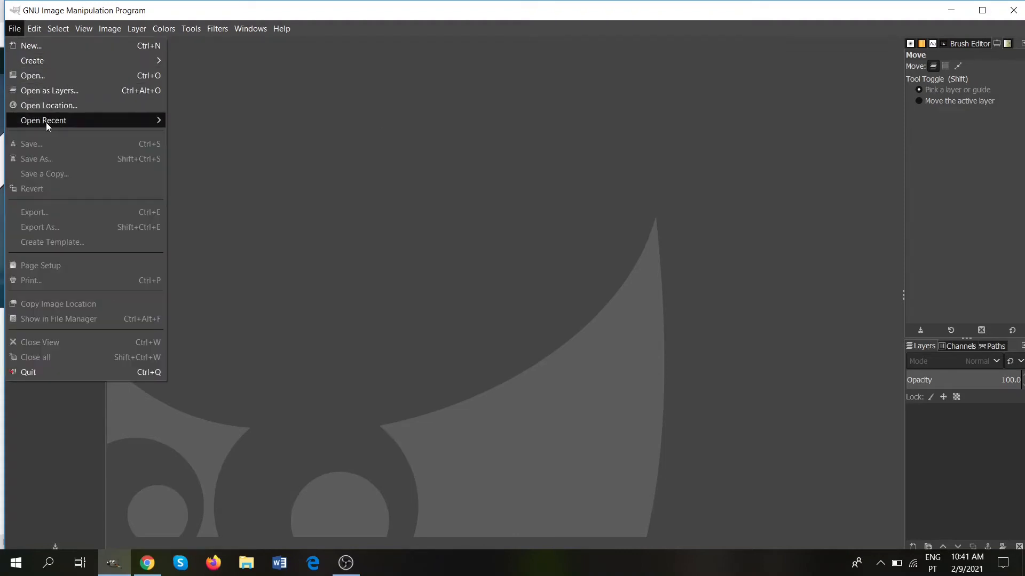
mouse_move(46, 121)
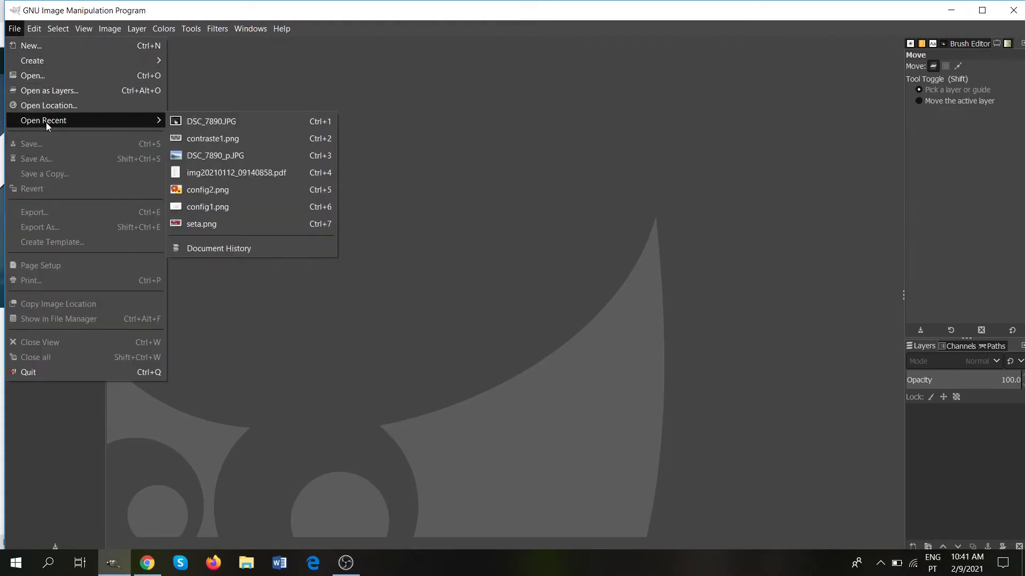
left_click(196, 122)
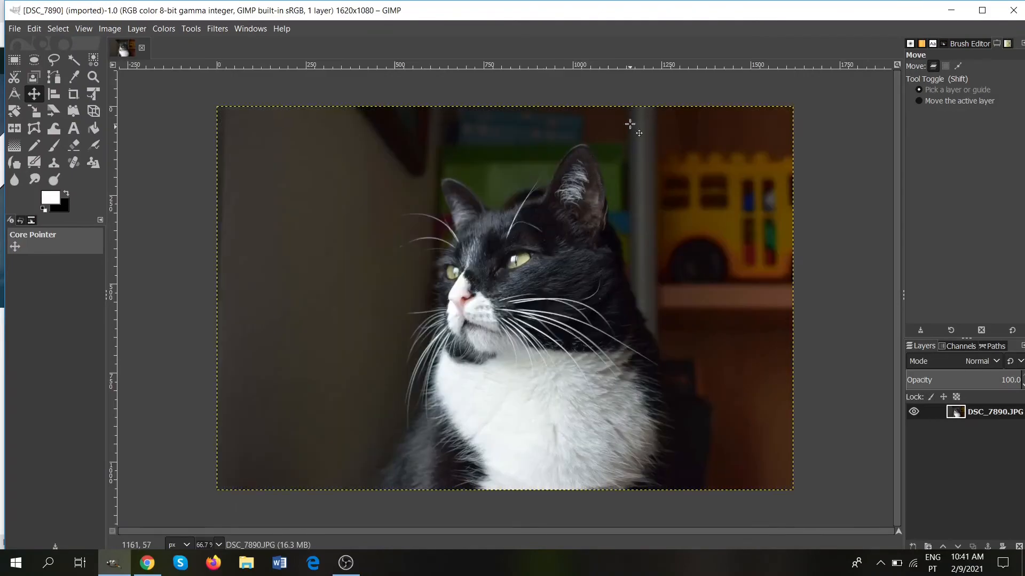
left_click(218, 545)
left_click(212, 458)
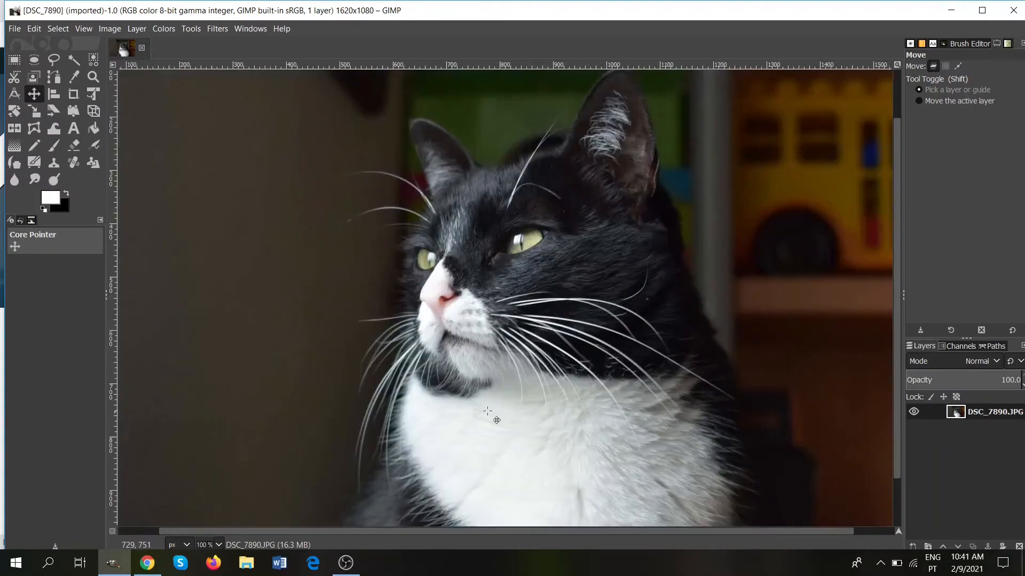
left_click_drag(896, 273, 896, 412)
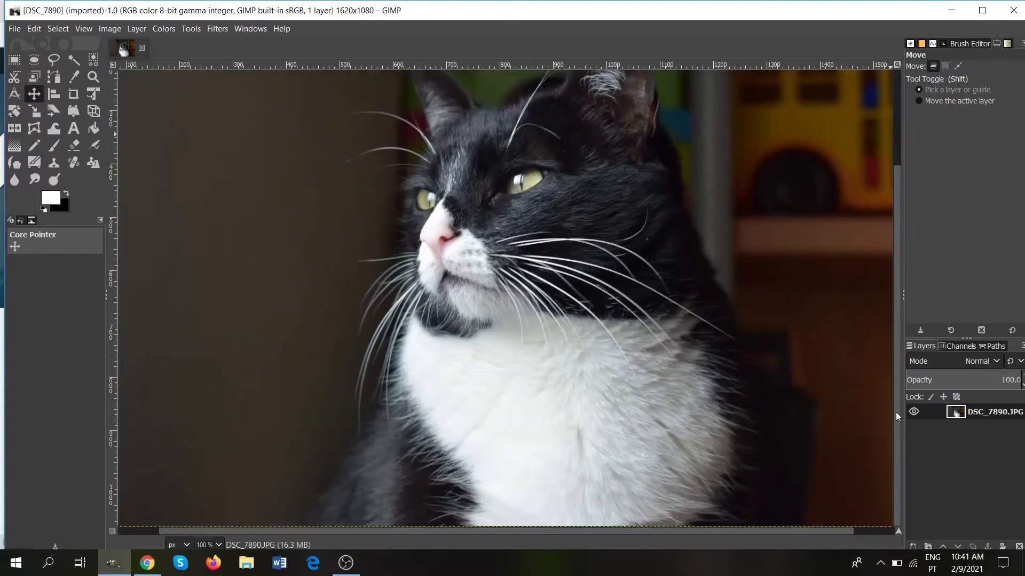
left_click_drag(793, 530, 801, 508)
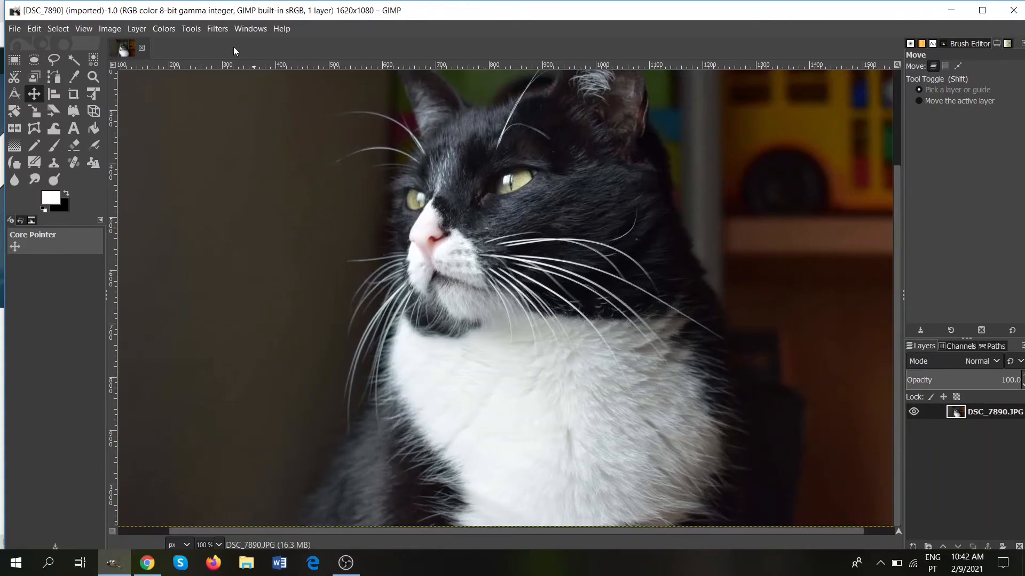
Step: Scale the cat image to a width of 800 px with its height kept proportional
left_click(109, 29)
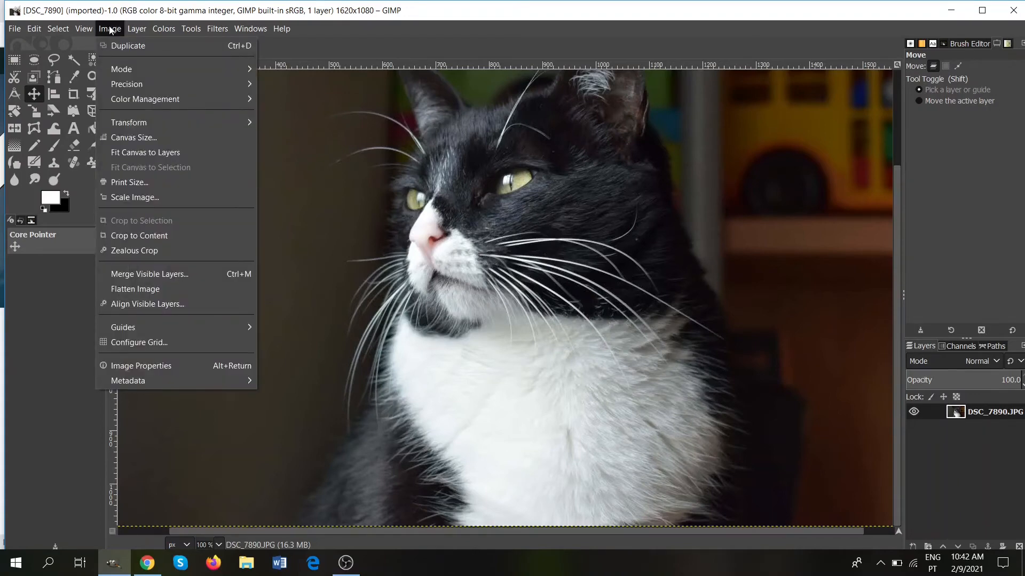
left_click(120, 196)
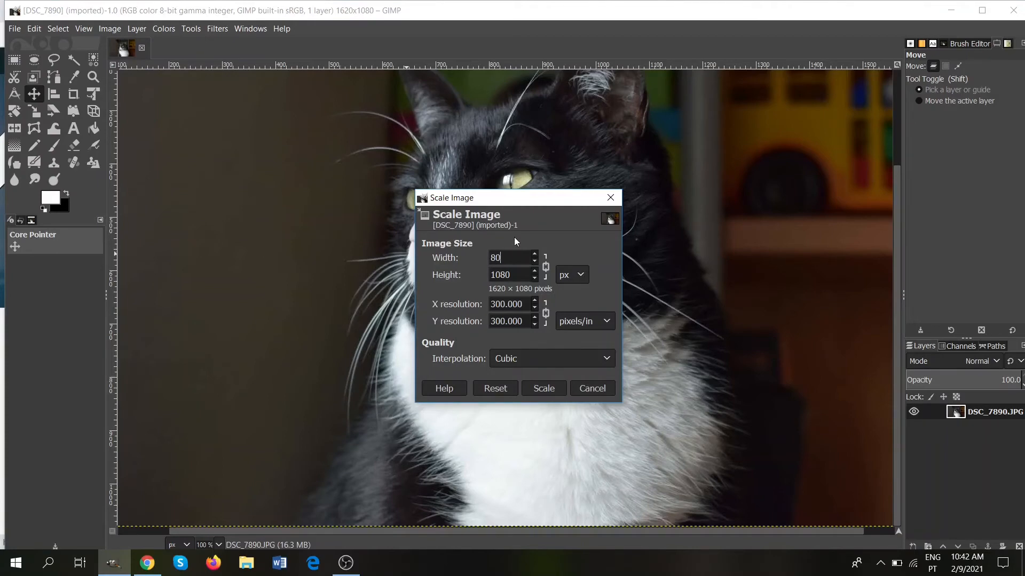
left_click(515, 274)
left_click(543, 388)
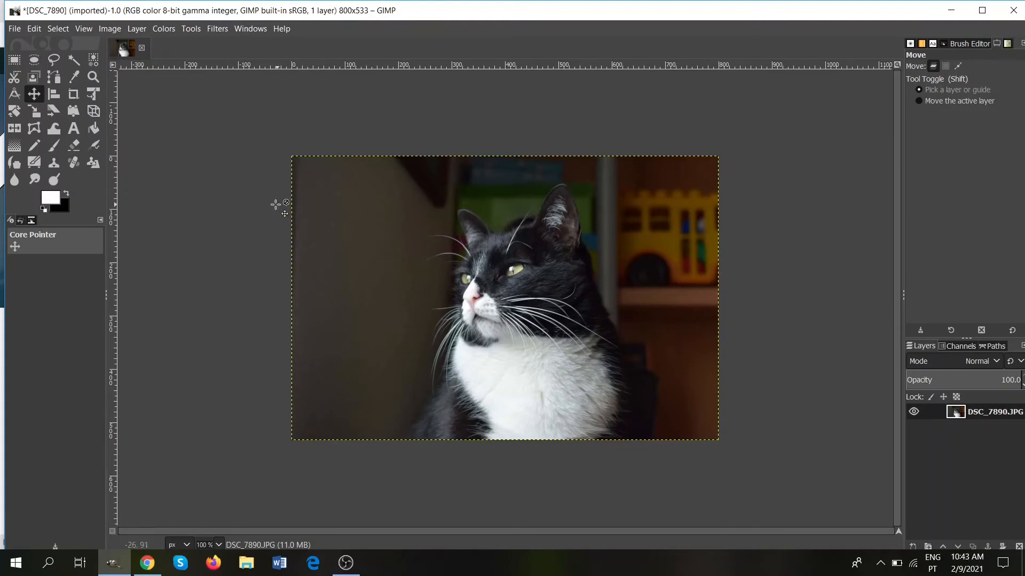
Step: Crop the image around the cat's head and chest to about 533 × 378 px
left_click(73, 95)
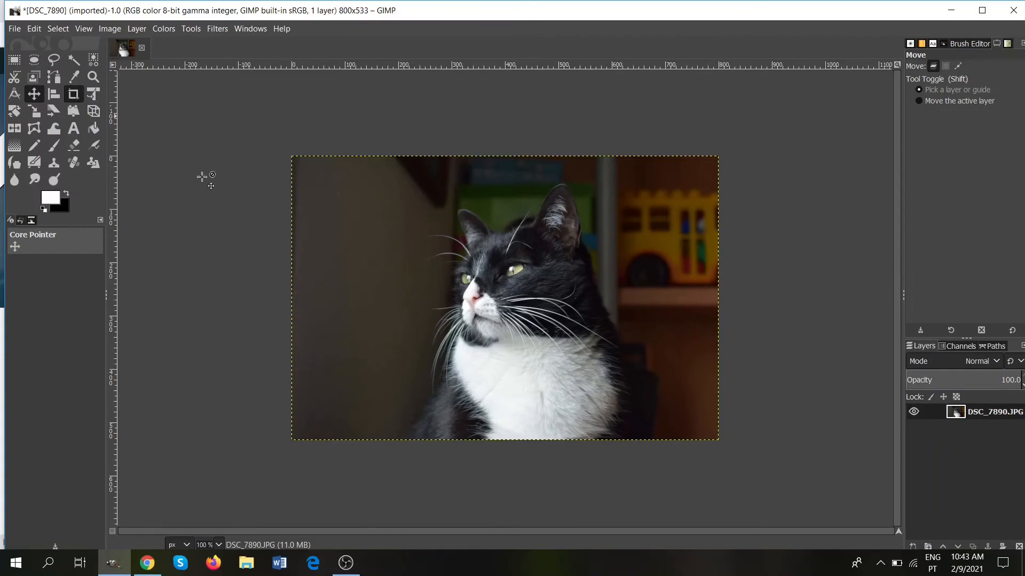
left_click_drag(347, 175, 689, 400)
left_click_drag(370, 210, 394, 208)
left_click_drag(676, 386, 647, 377)
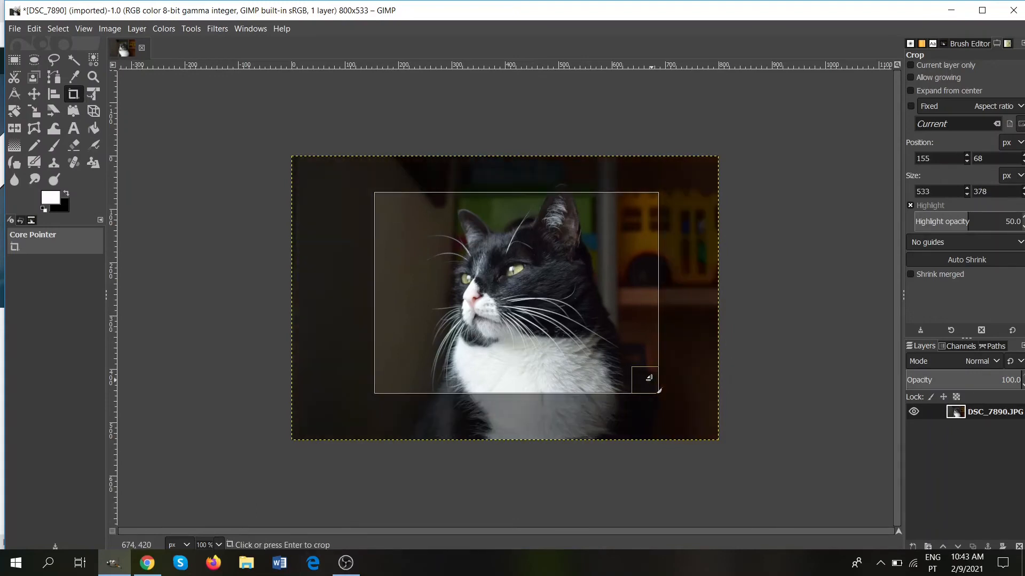
key("Return")
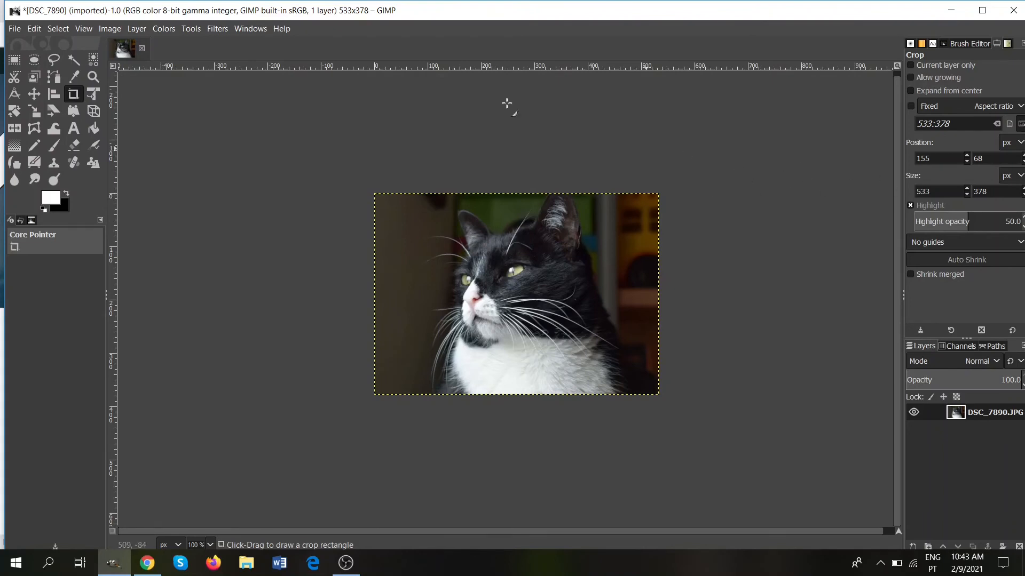
Step: Export the cropped image to the Pictures folder as DSC_7890_pequena.JPG with the offered JPEG settings
left_click(14, 29)
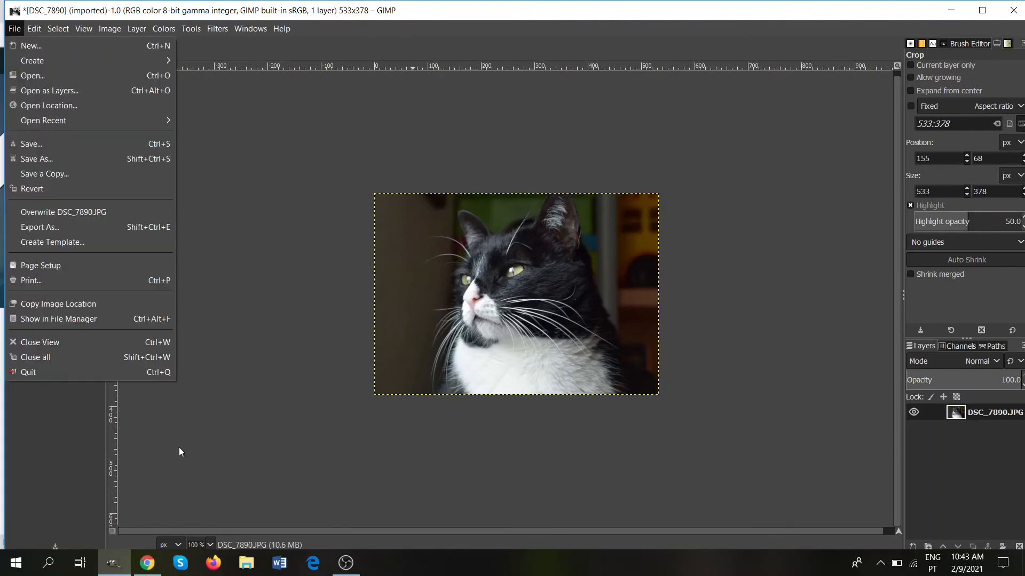
left_click(73, 233)
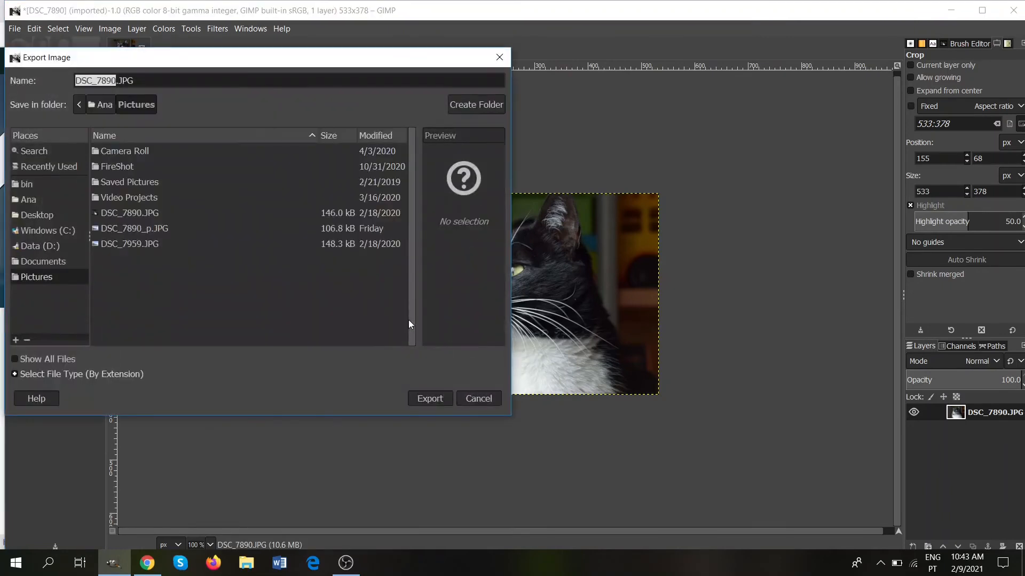
key("Right")
type("_pe")
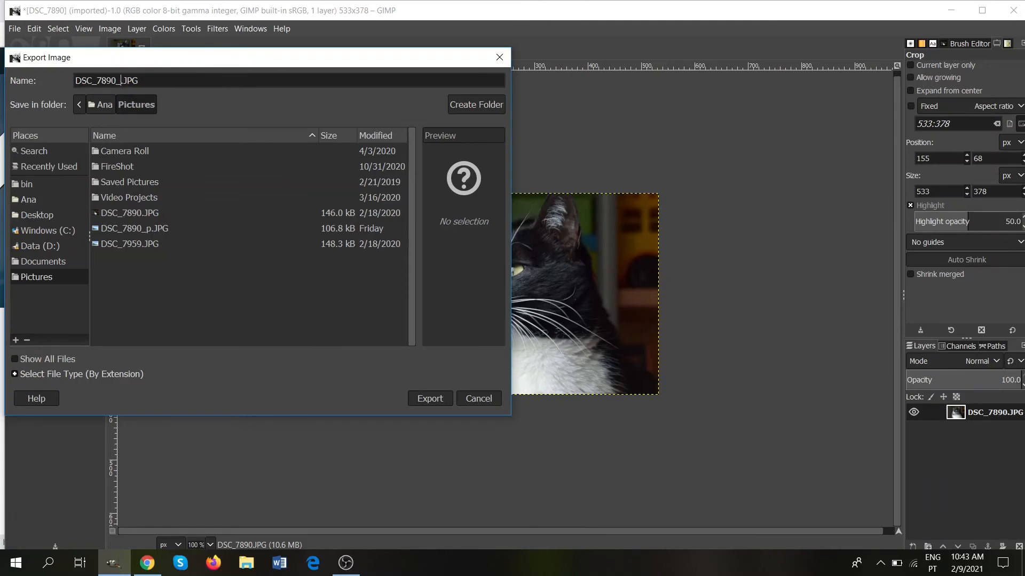
type("quena")
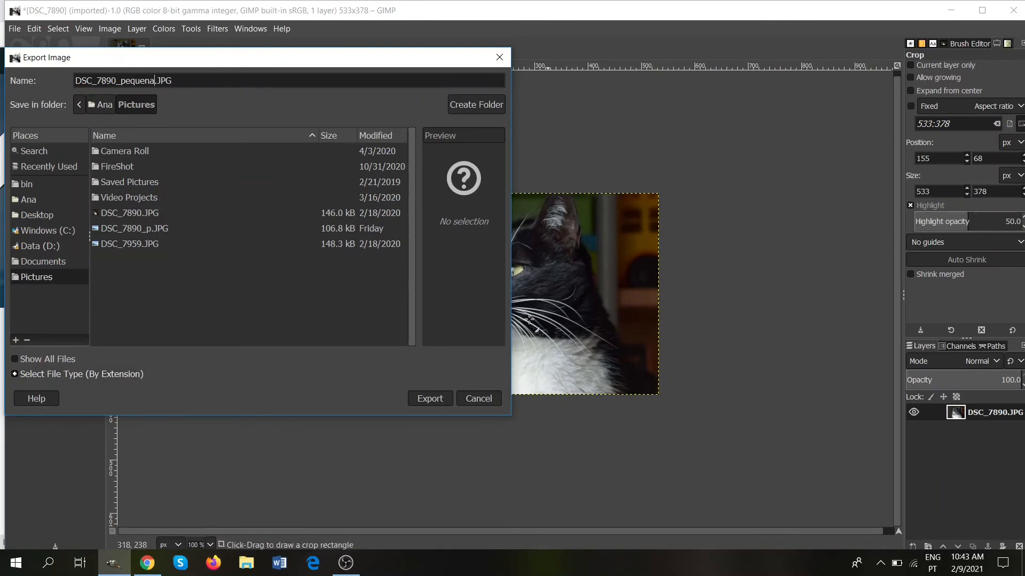
left_click(438, 400)
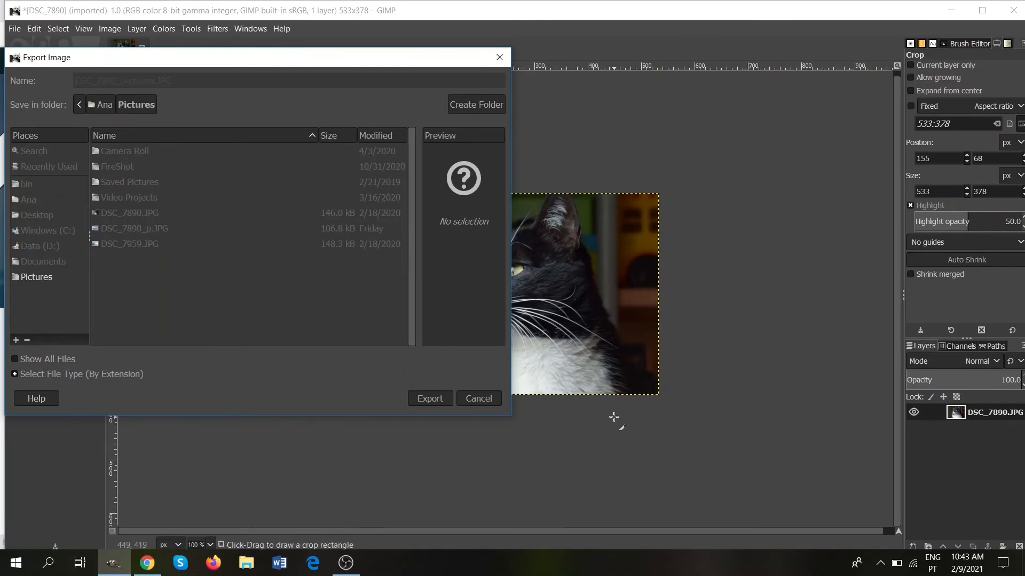
left_click(427, 395)
left_click(515, 360)
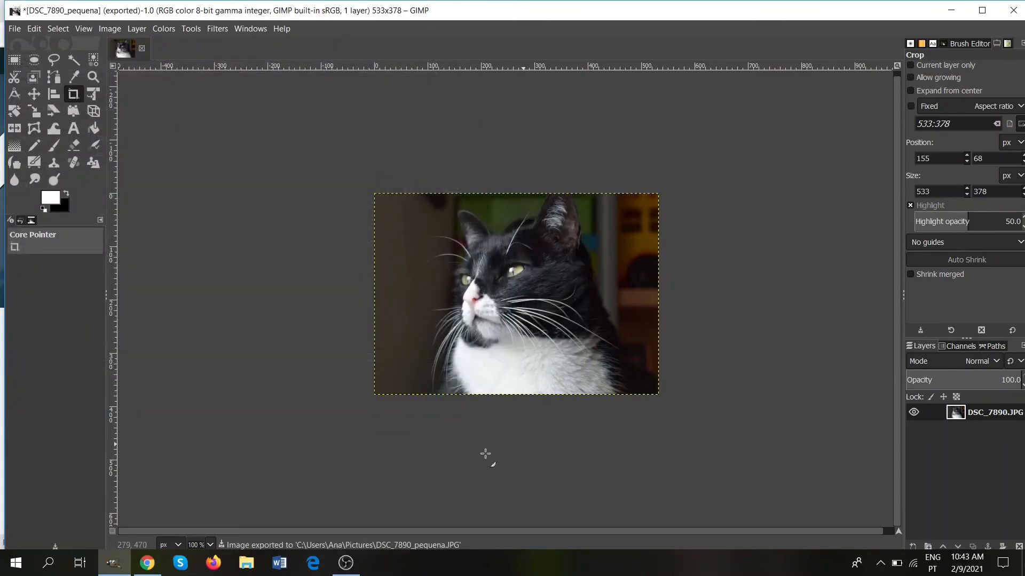
Step: Return to the Moodle quiz in Chrome, open the p-img question for editing and delete the large image from its text
left_click(146, 563)
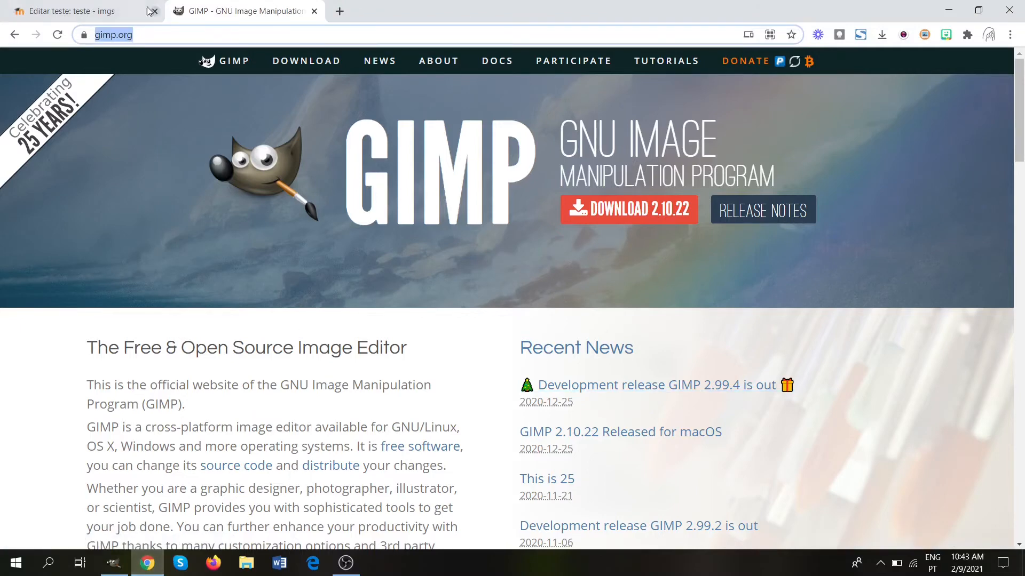
left_click(107, 11)
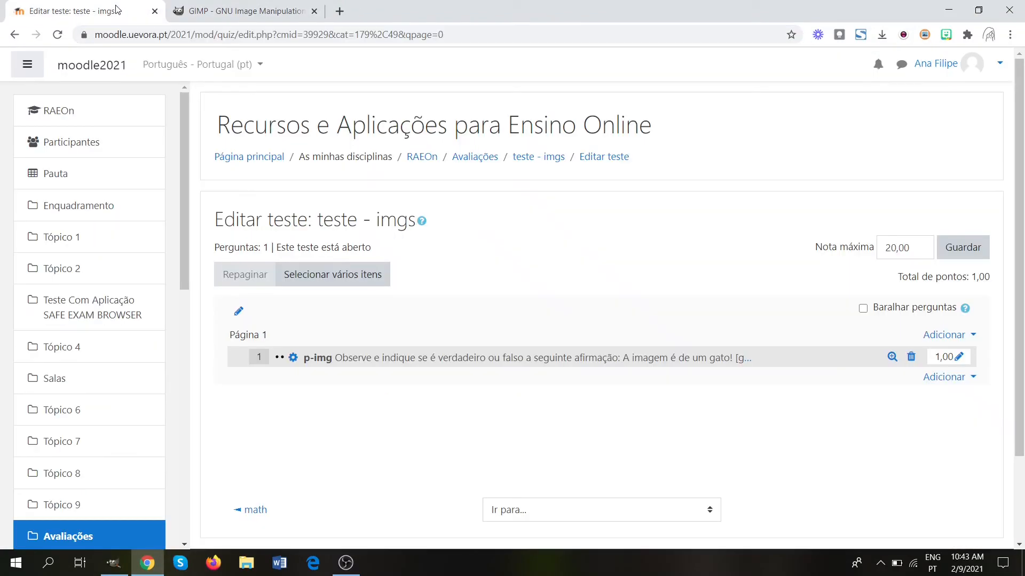
left_click(292, 359)
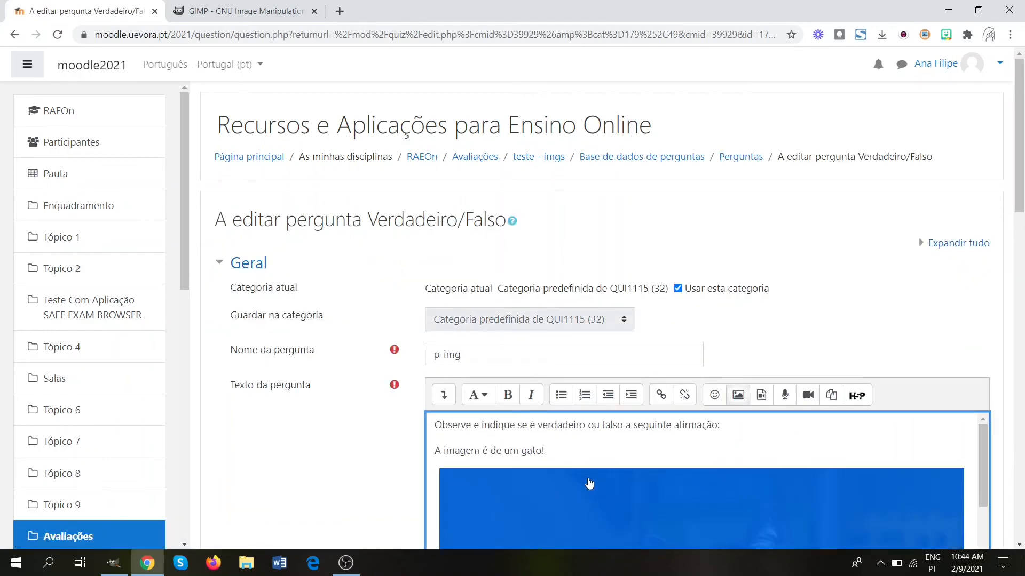
key("Delete")
scroll(668, 454, "down", 1)
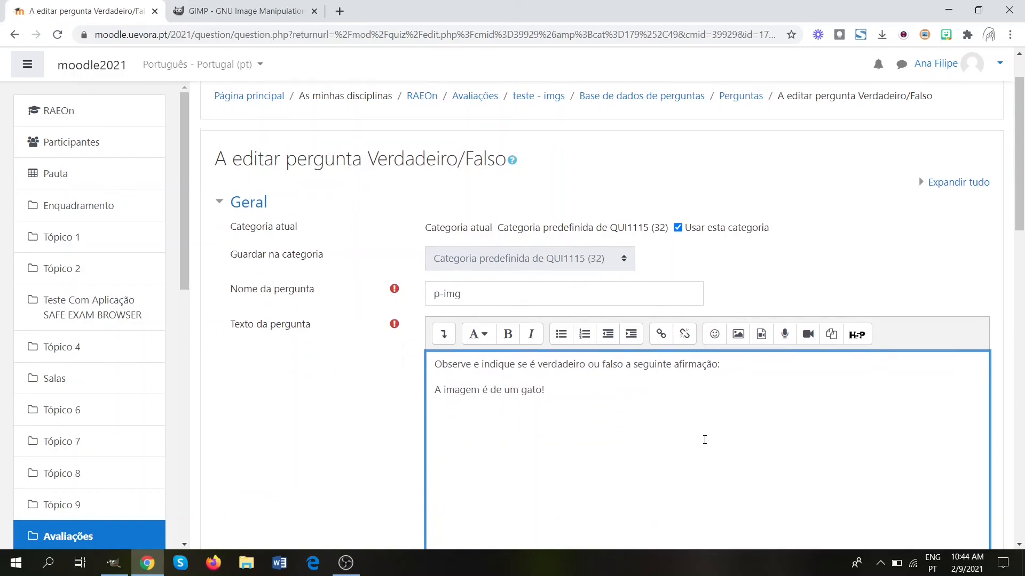
Step: Upload DSC_7890_pequena.JPG from the Pictures folder as the new image for the question text
left_click(736, 330)
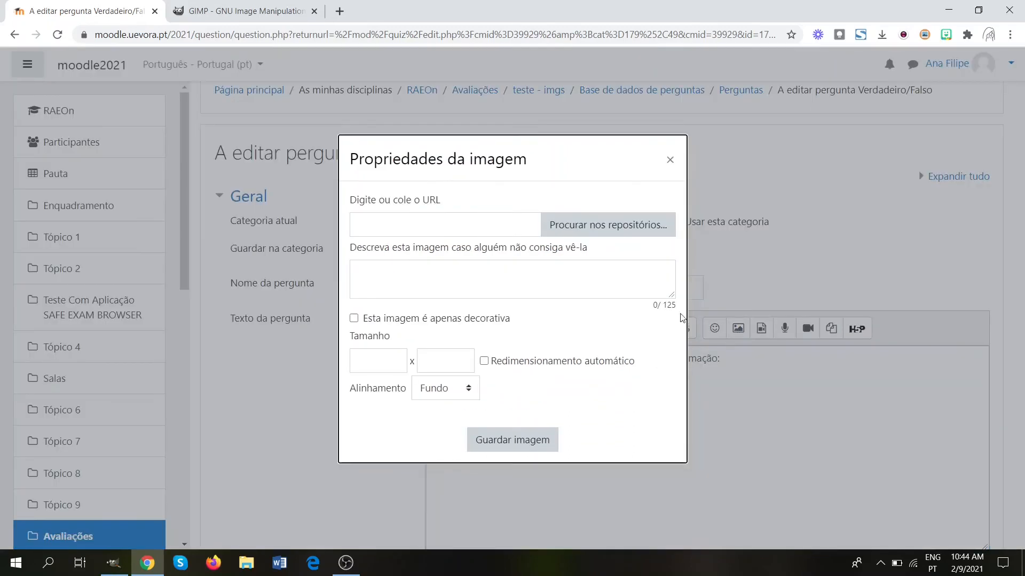
left_click(617, 222)
left_click(439, 249)
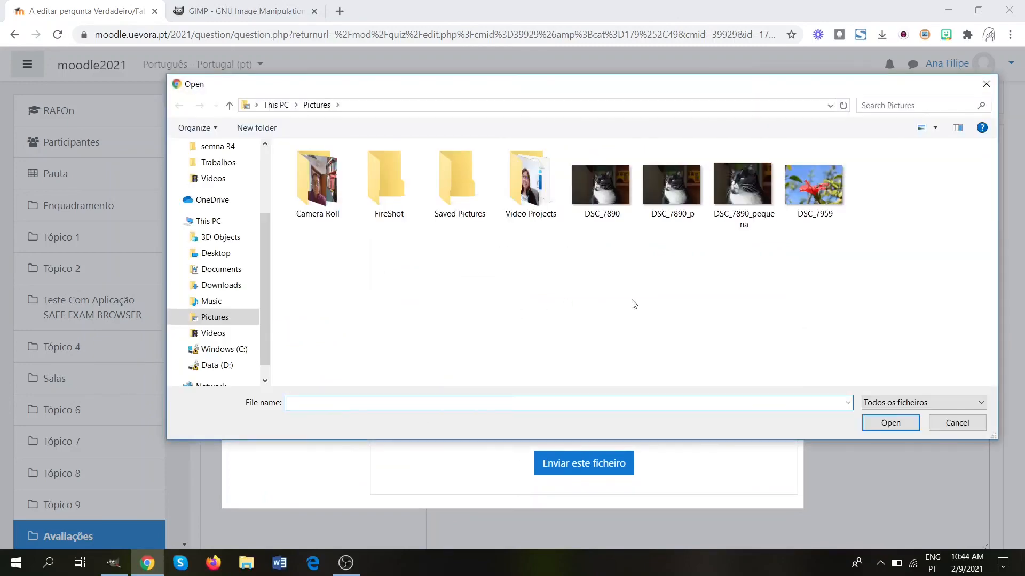
left_click(746, 184)
left_click(889, 423)
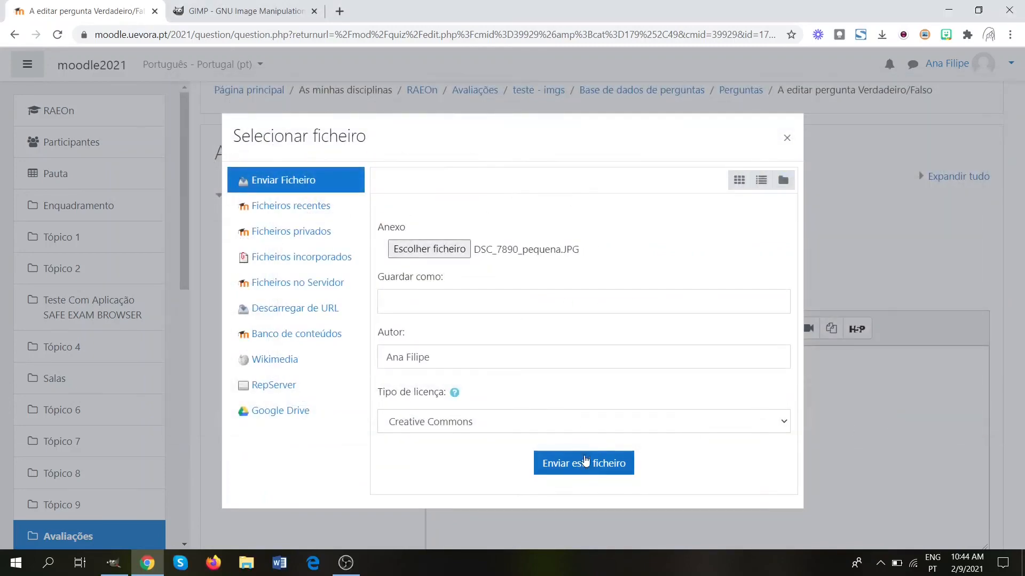
left_click(584, 463)
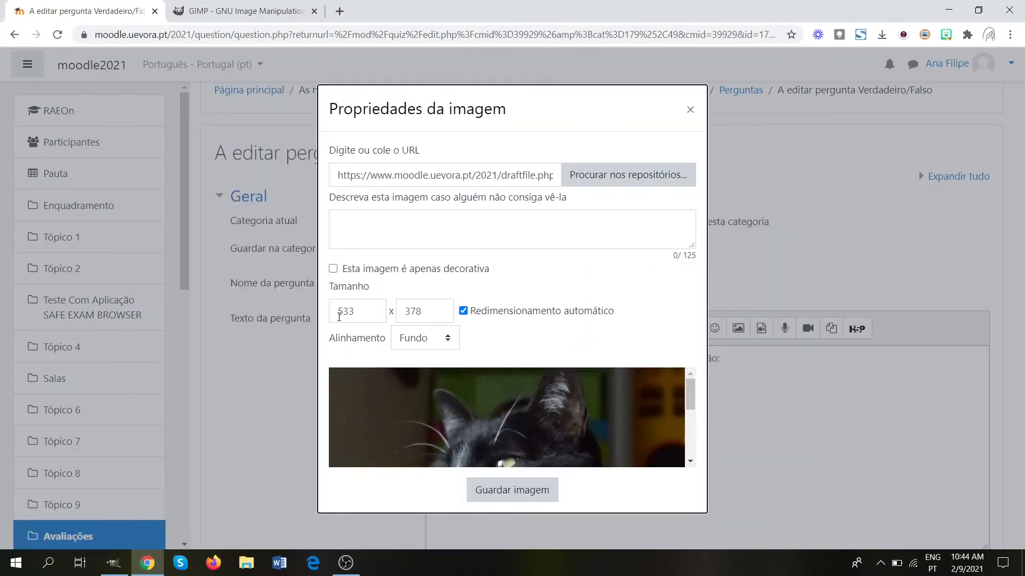
Step: Describe the image as "gato", insert it into the question text and save the p-img question's changes
left_click(507, 239)
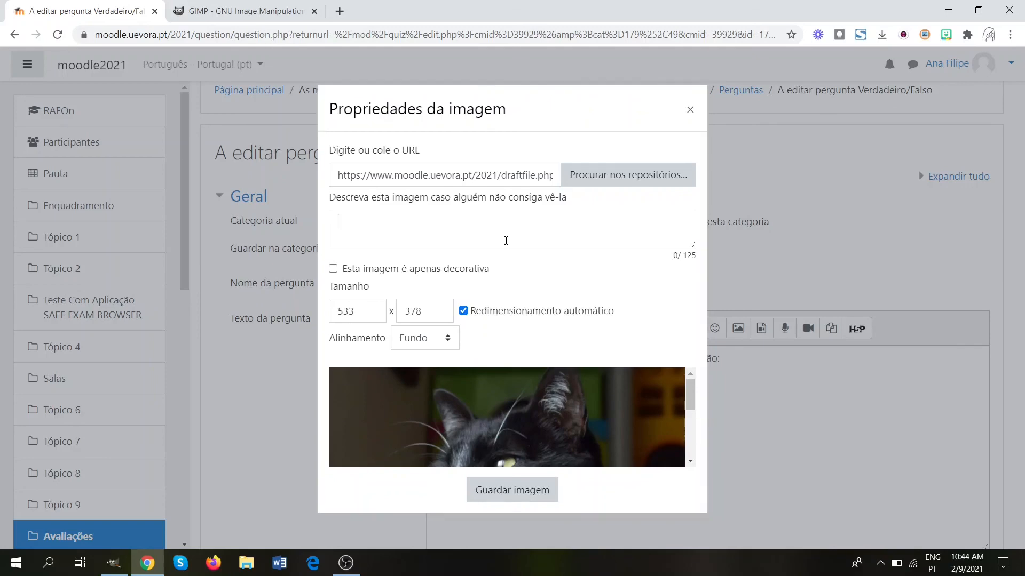
type("gato")
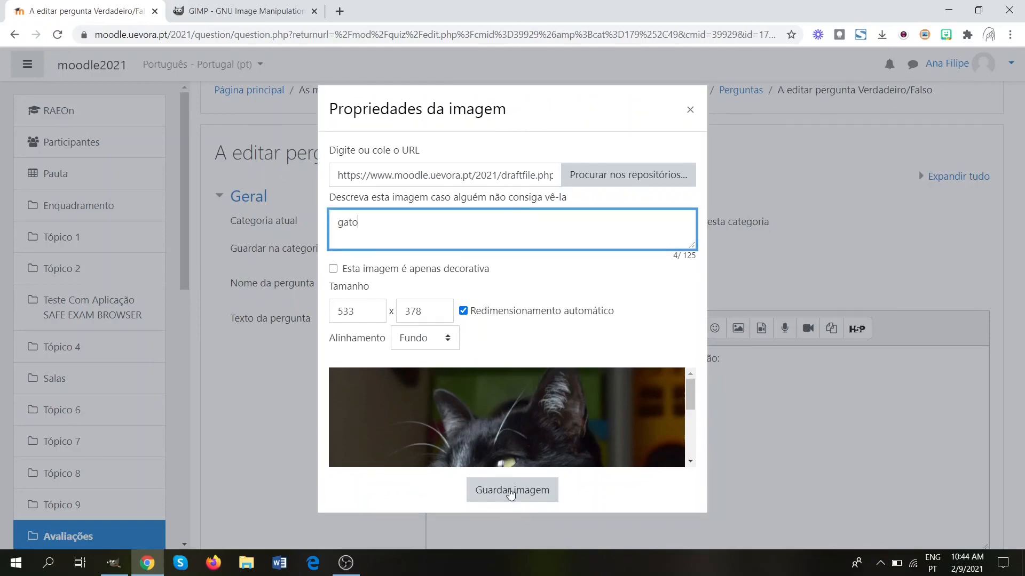
left_click(511, 491)
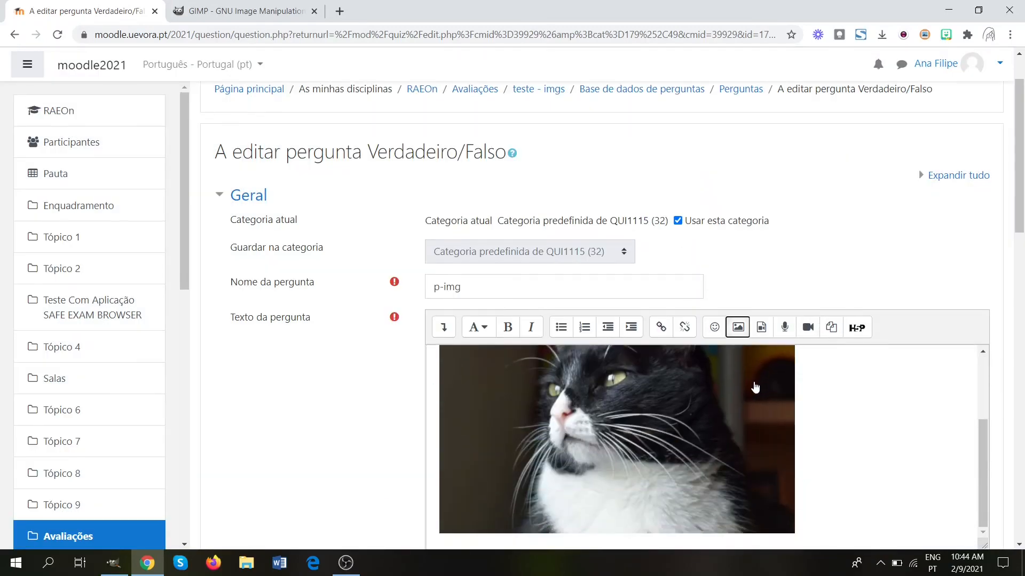
scroll(754, 384, "down", 12)
scroll(876, 314, "down", 4)
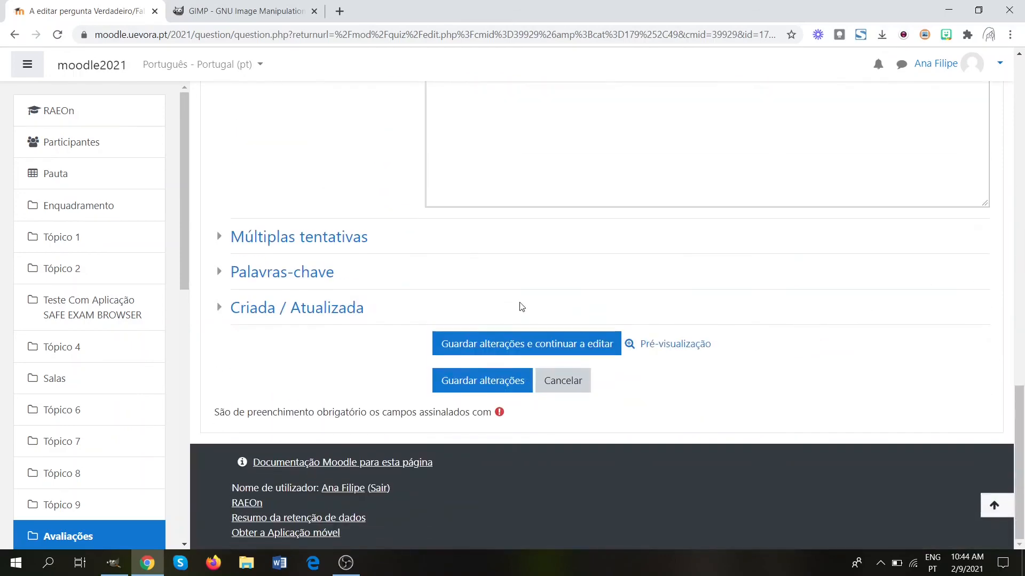
left_click(468, 381)
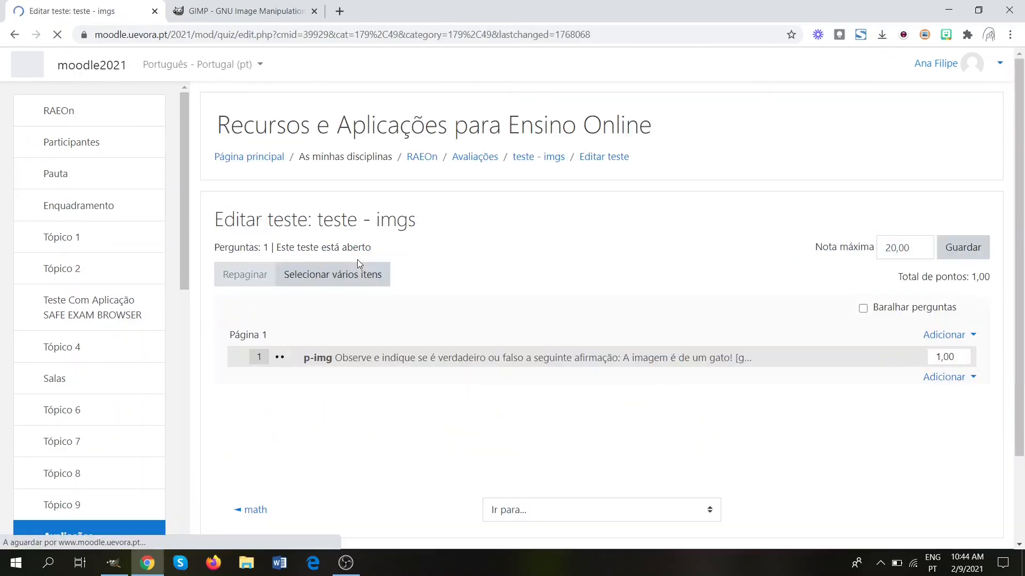
Step: Preview the p-img question in a maximized window to check how the statement, the resized image and the answer options fit
left_click(893, 357)
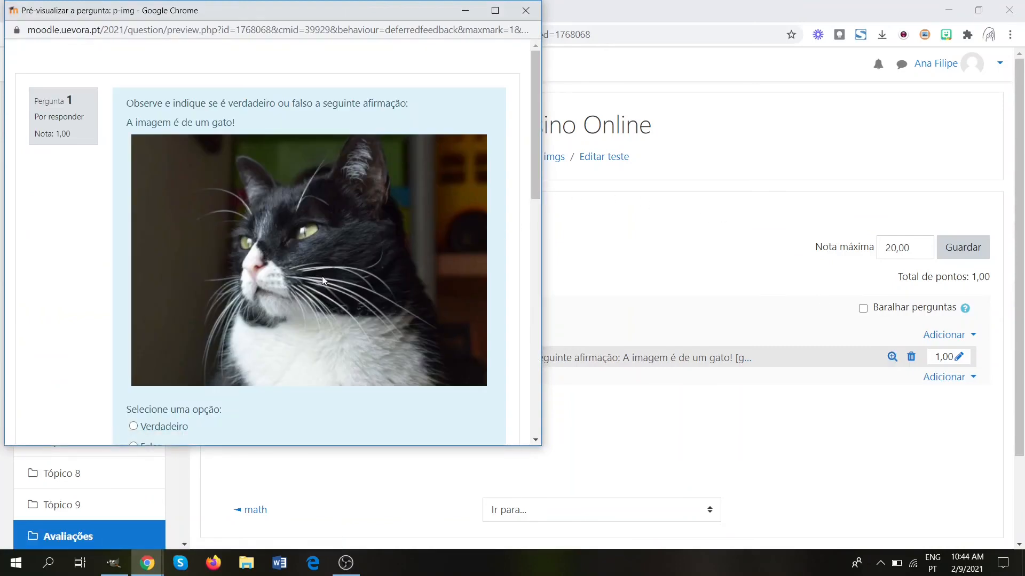
left_click(494, 12)
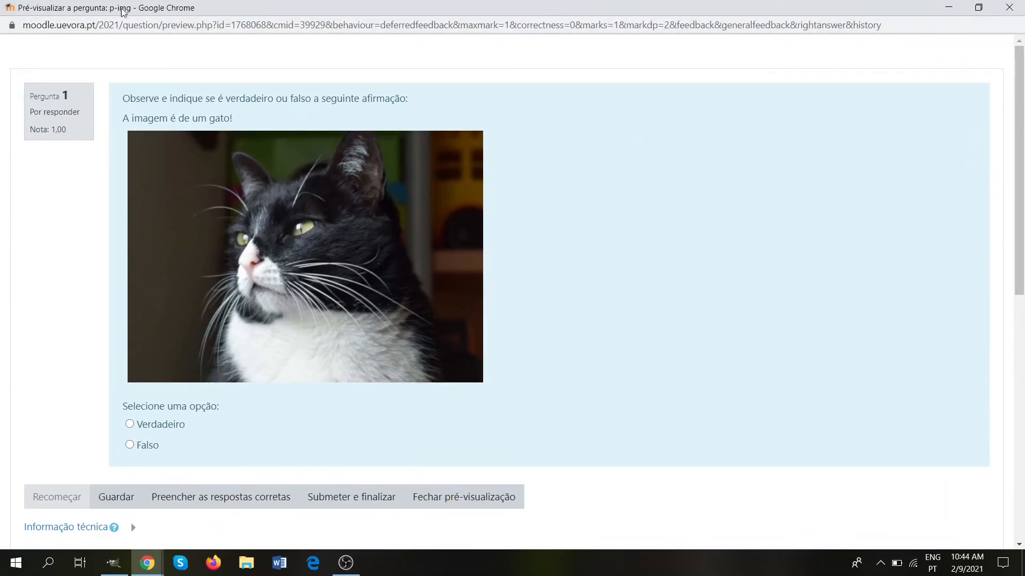
left_click_drag(110, 88, 505, 422)
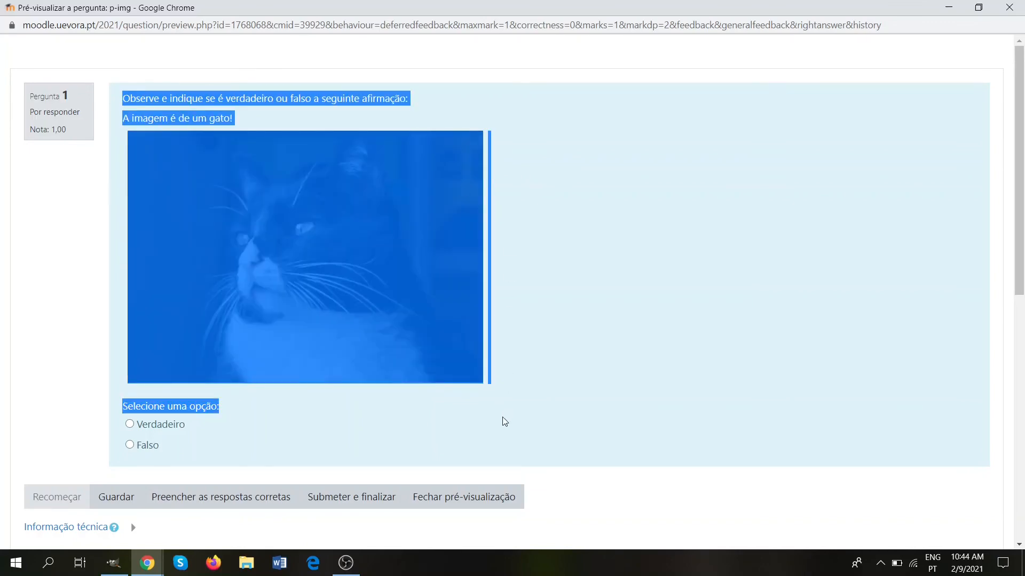
left_click(505, 422)
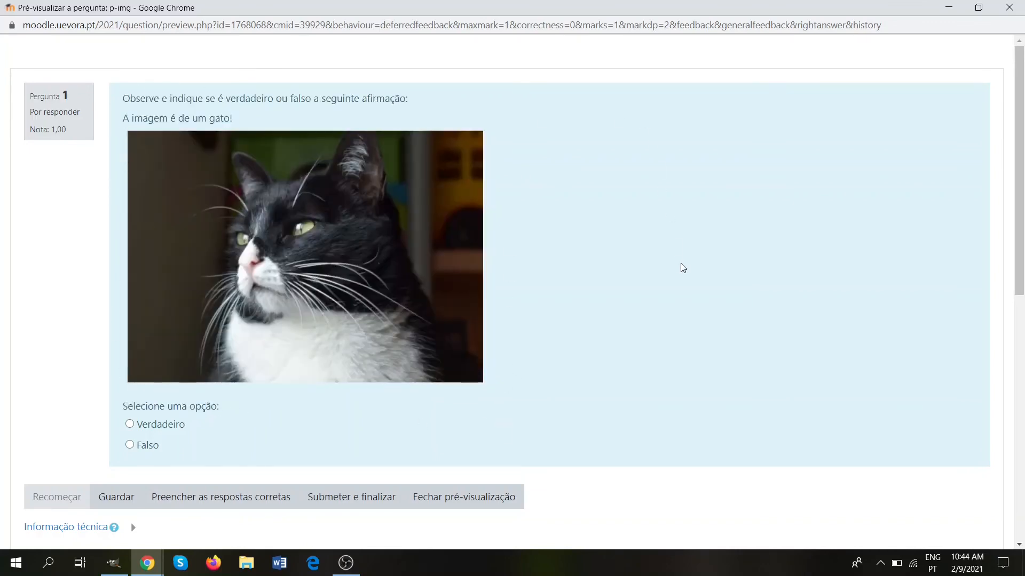